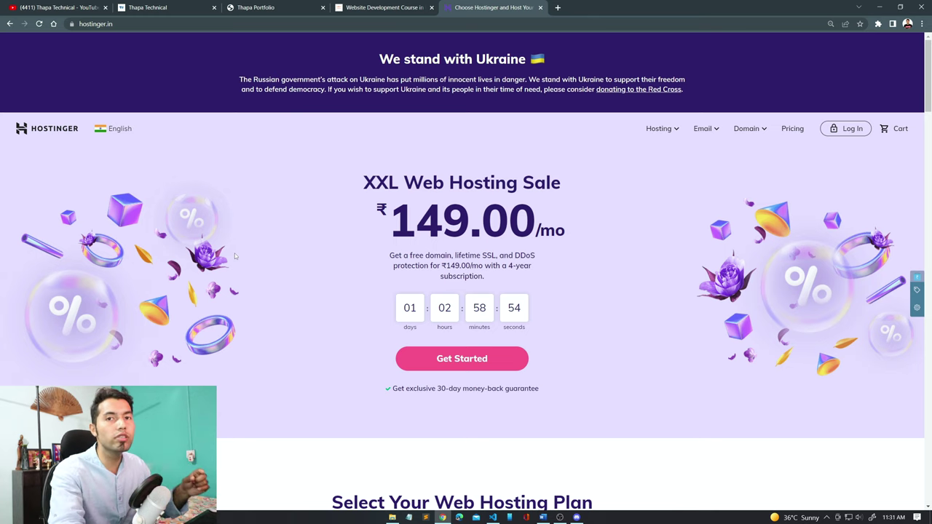
# Compare the web hosting plans and add the Premium Web Hosting plan to the cart.
pyautogui.scroll(-2, 248, 327)
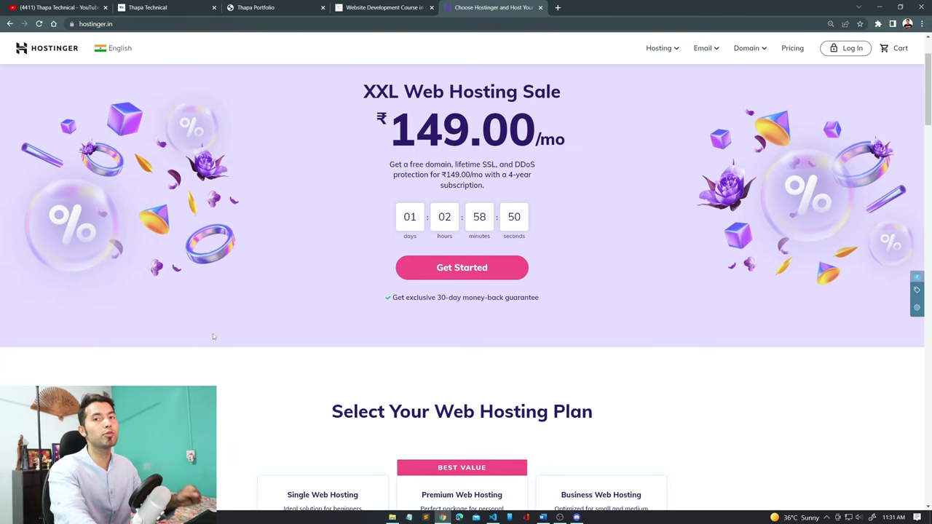
pyautogui.scroll(-2, 213, 337)
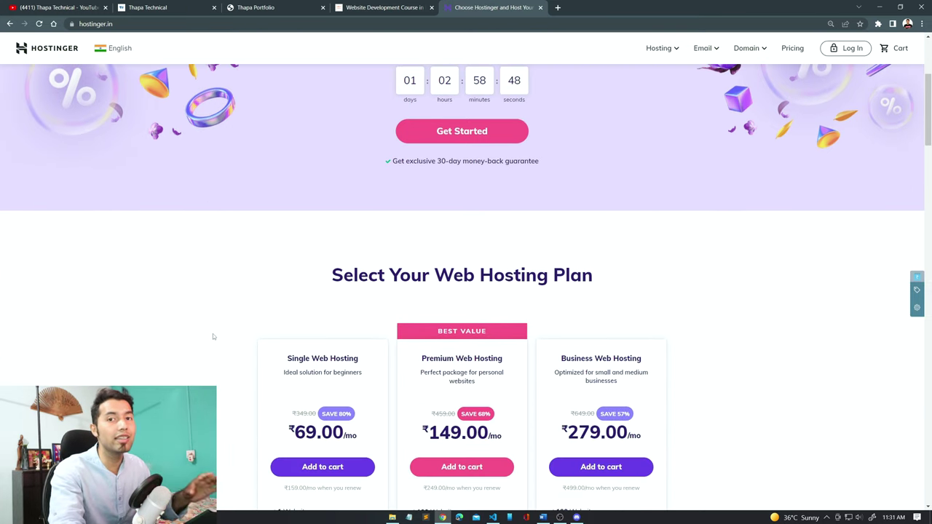
pyautogui.scroll(-2, 213, 336)
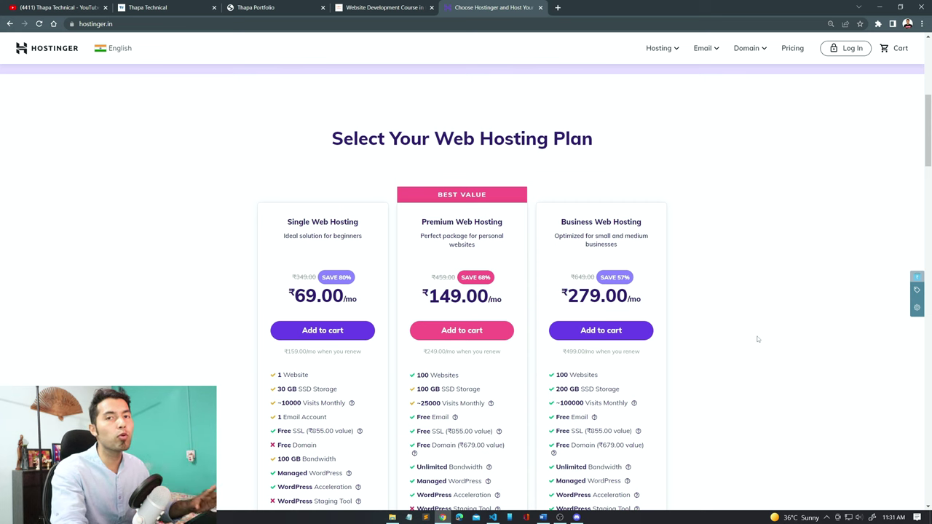
pyautogui.scroll(-2, 758, 339)
pyautogui.scroll(1, 663, 254)
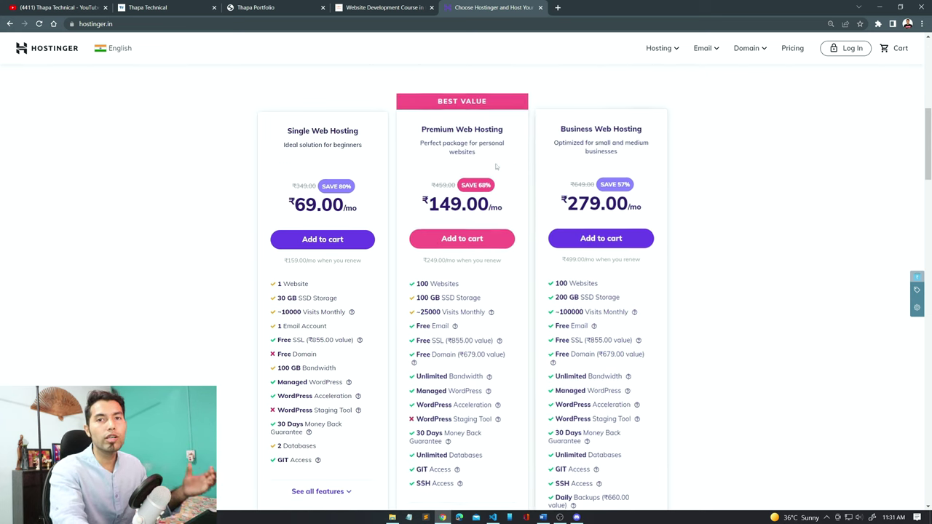
pyautogui.moveTo(421, 125); pyautogui.dragTo(515, 128)
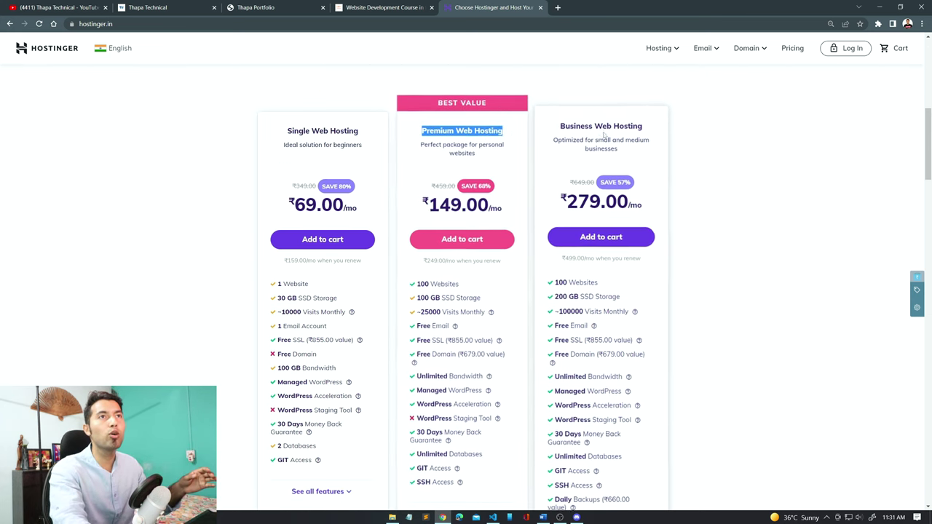
pyautogui.click(543, 131)
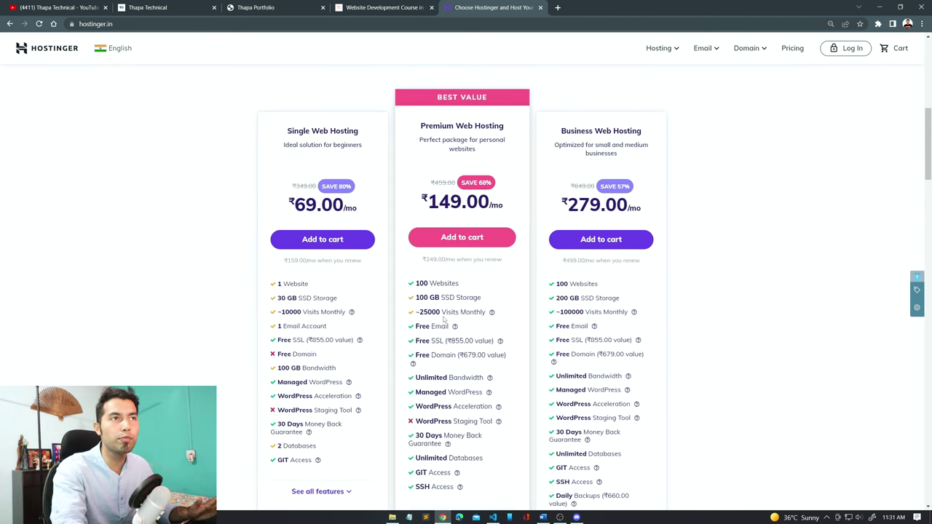
pyautogui.scroll(-1, 445, 193)
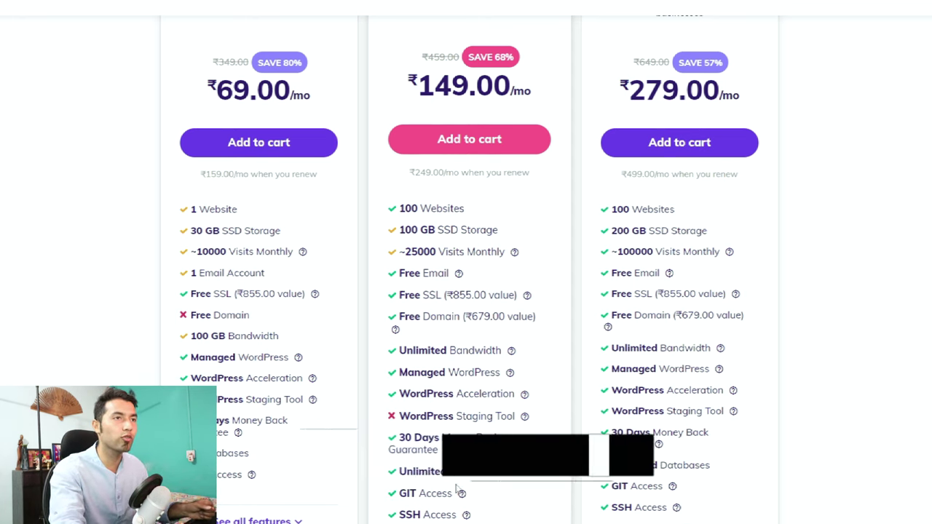
pyautogui.moveTo(467, 513)
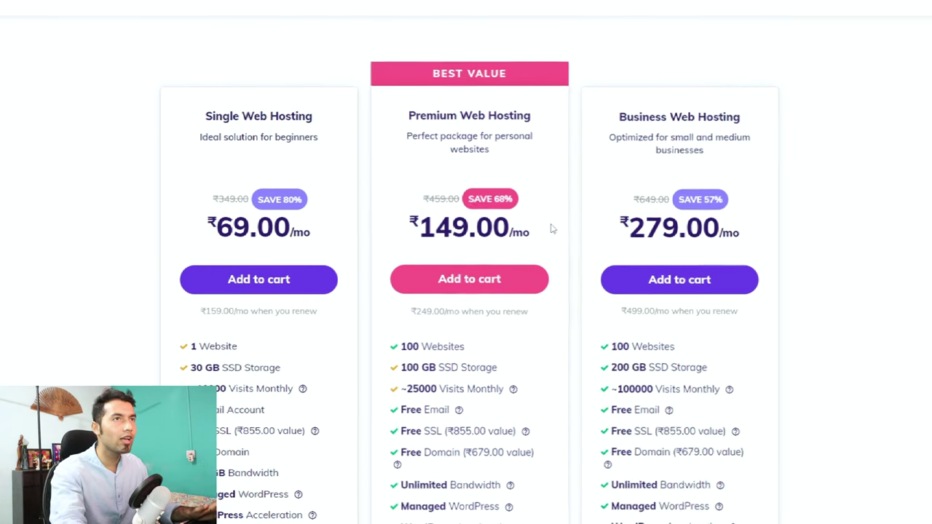
pyautogui.click(461, 239)
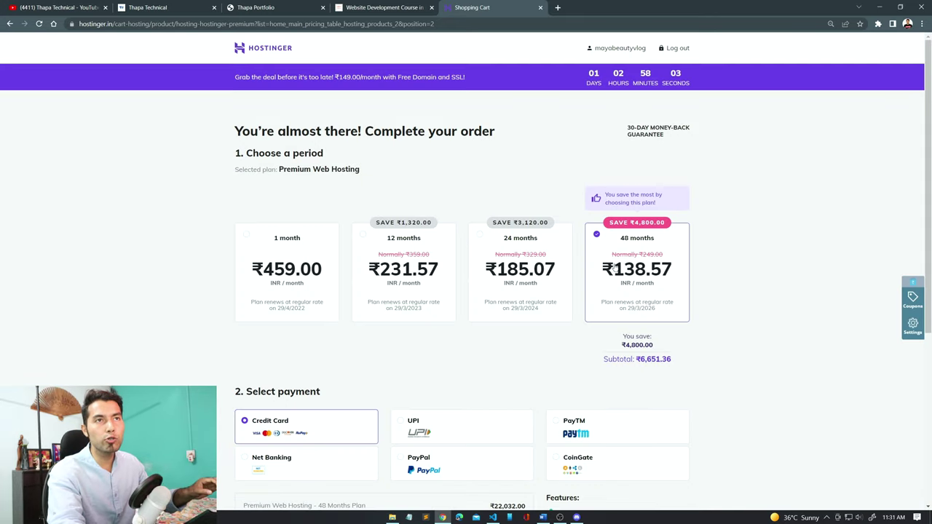
# Remove the coupon code already applied in the order summary of the Premium Web Hosting cart.
pyautogui.scroll(-3, 712, 304)
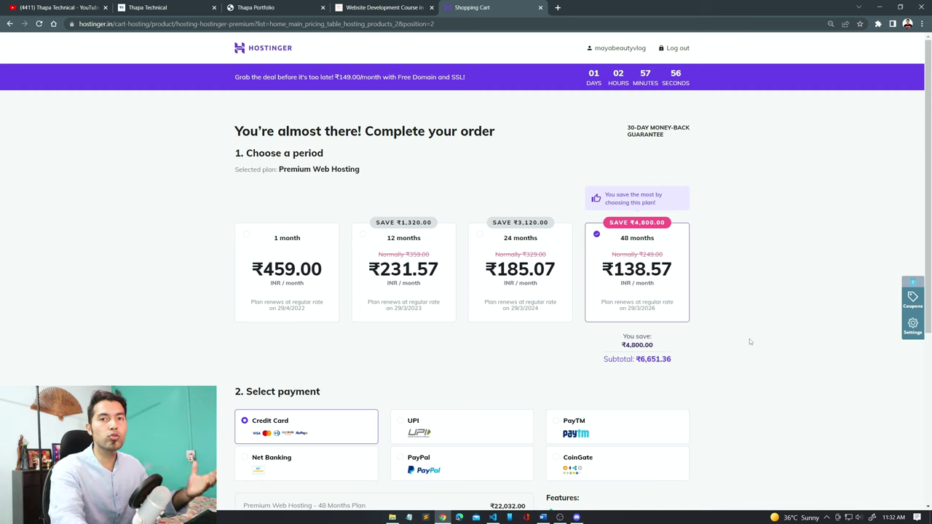
pyautogui.scroll(-3, 750, 338)
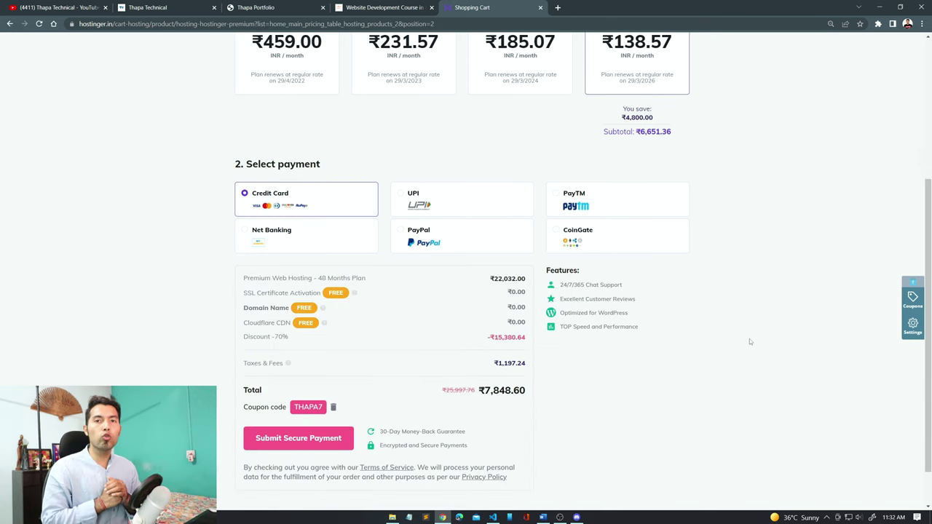
pyautogui.hotkey('ctrl', '+')
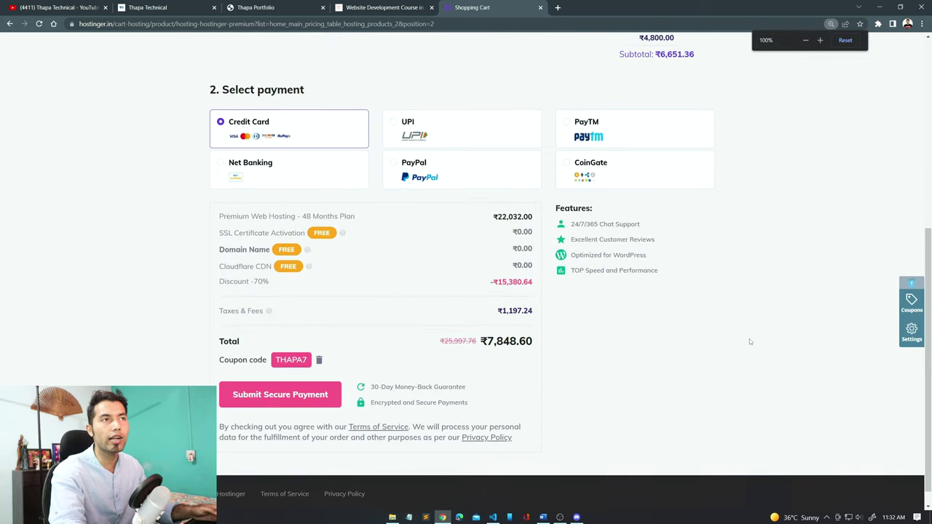
pyautogui.click(320, 360)
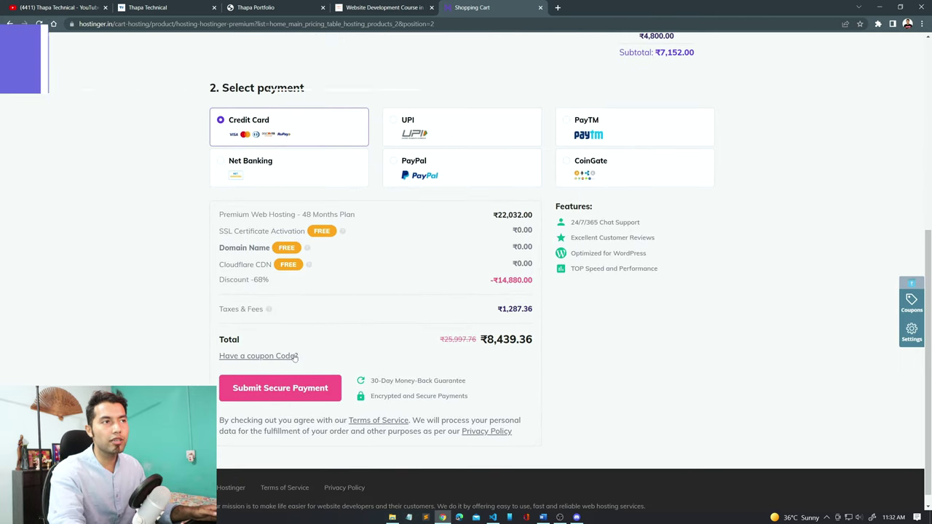
# Apply the coupon code THAPA7 to the Premium Web Hosting order and review the billing period and order summary.
pyautogui.click(227, 360)
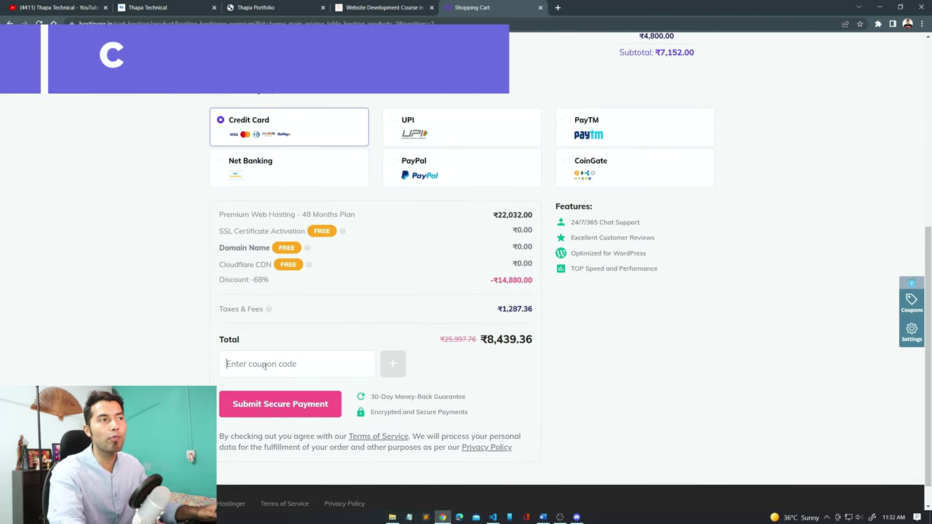
pyautogui.click(264, 366)
pyautogui.write('THAPA7')
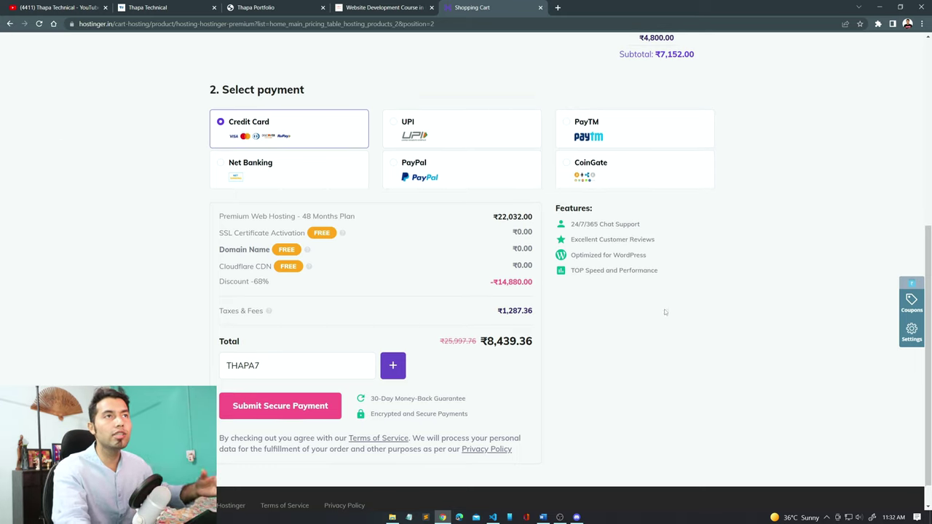
pyautogui.scroll(5, 665, 313)
pyautogui.scroll(-5, 665, 313)
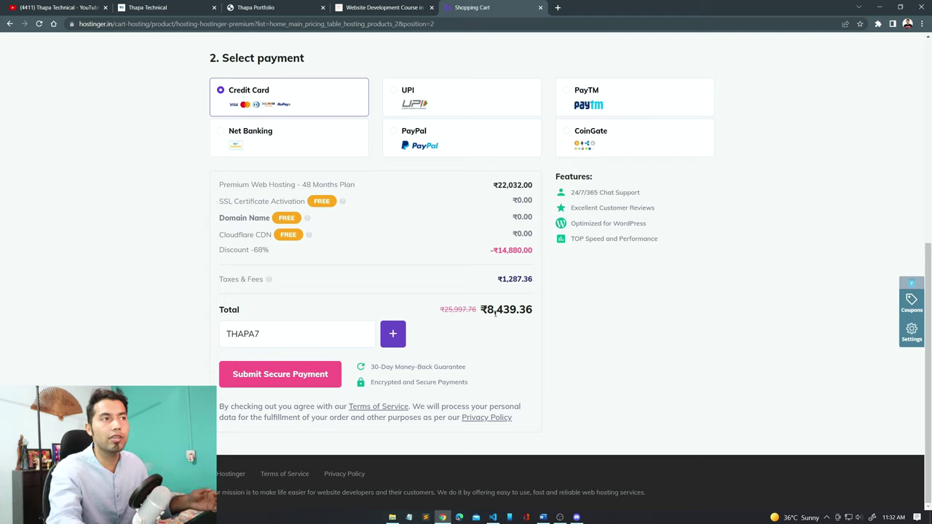
pyautogui.click(392, 334)
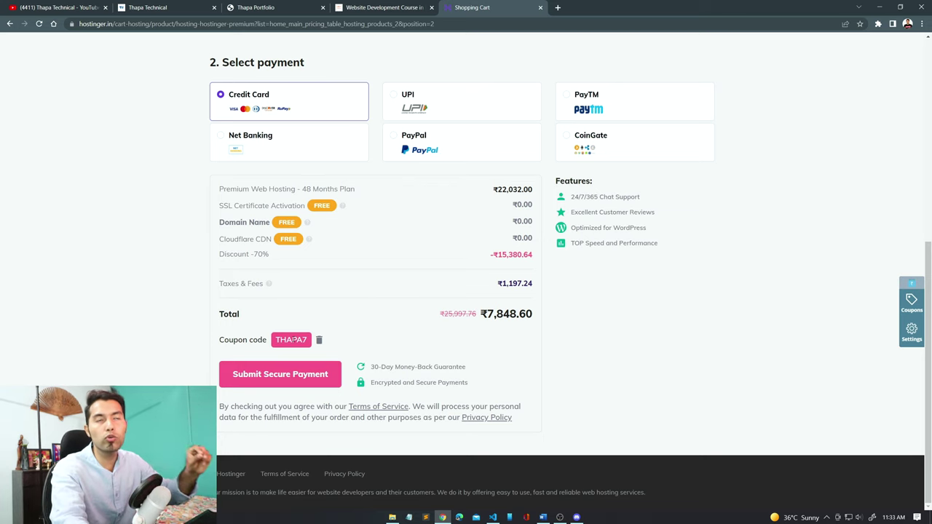
pyautogui.scroll(5, 699, 342)
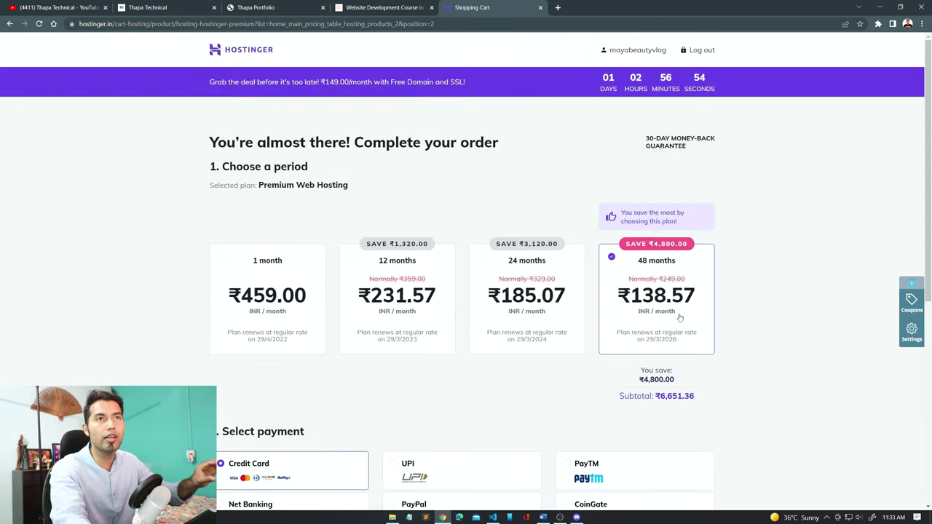
pyautogui.scroll(-5, 807, 393)
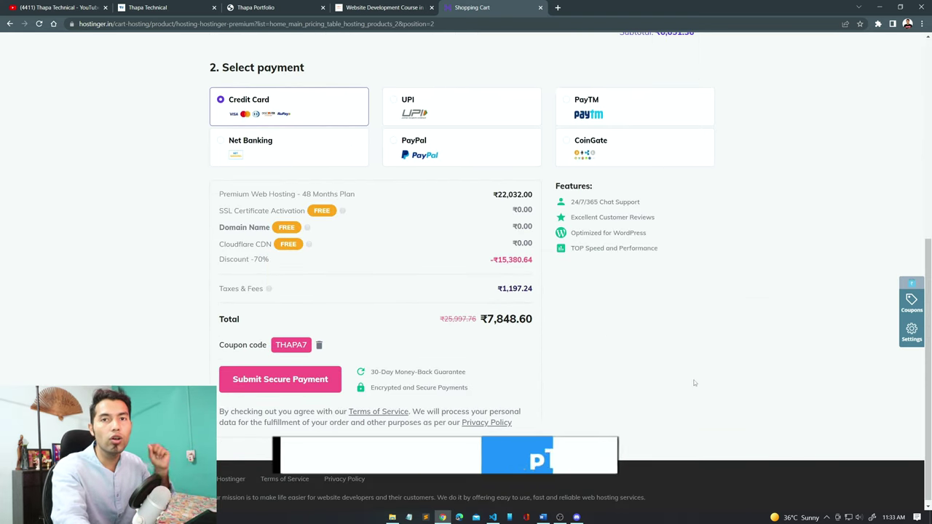
pyautogui.scroll(5, 732, 385)
pyautogui.scroll(-5, 732, 386)
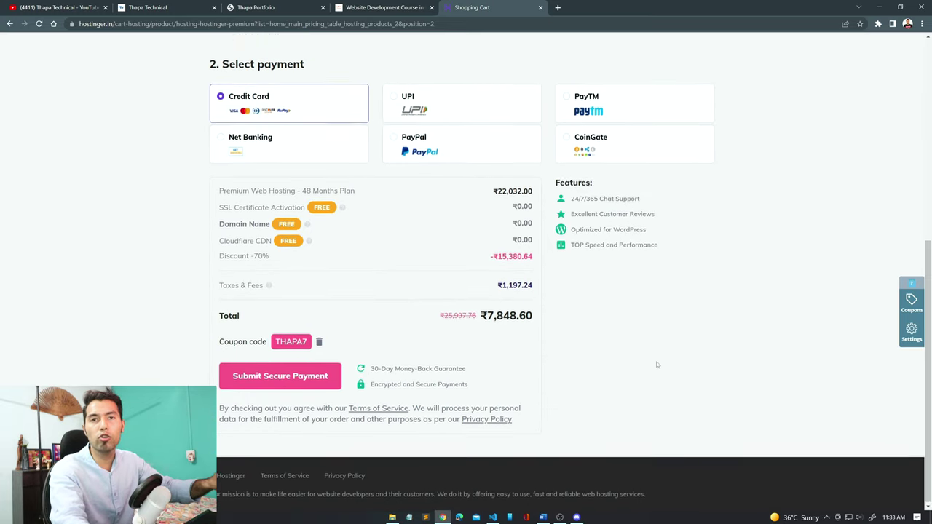
pyautogui.scroll(5, 658, 365)
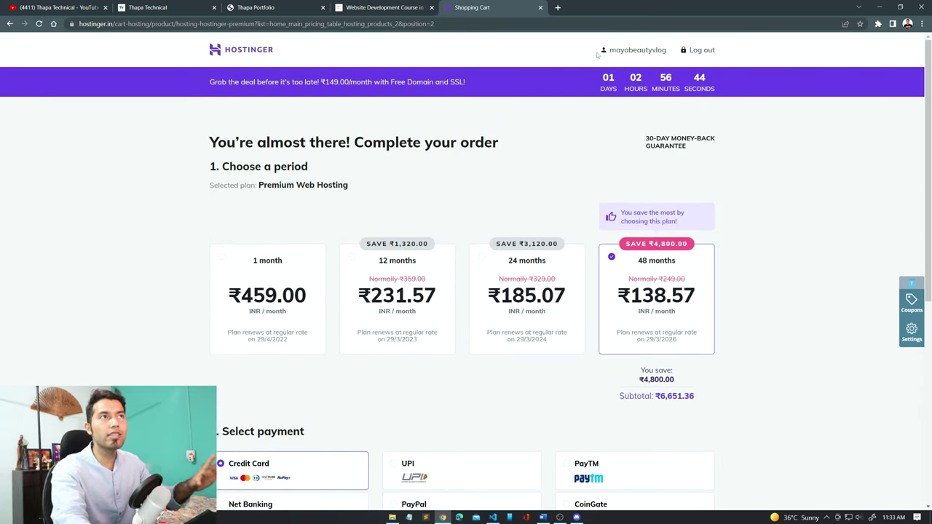
# Leave the checkout for the account's control panel and open the hosting management page of thapawebdeveloper.com.
pyautogui.click(240, 54)
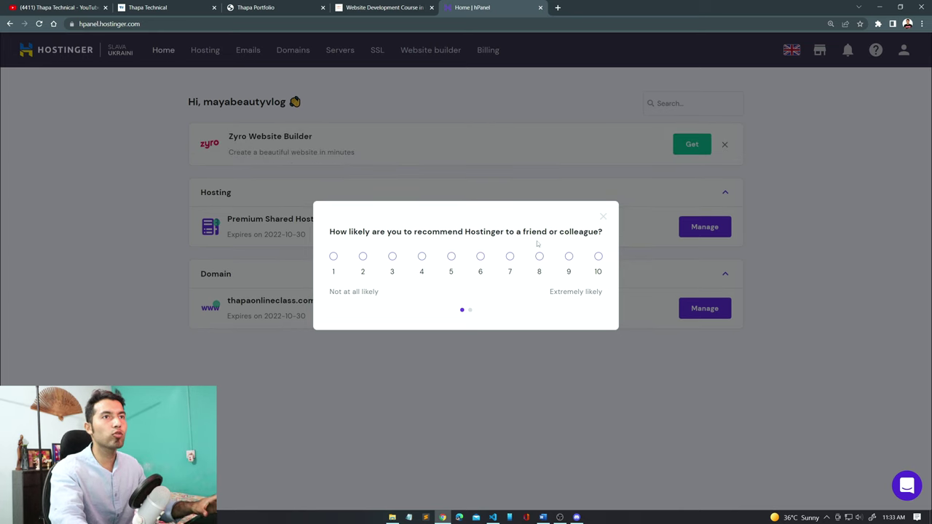
pyautogui.click(604, 216)
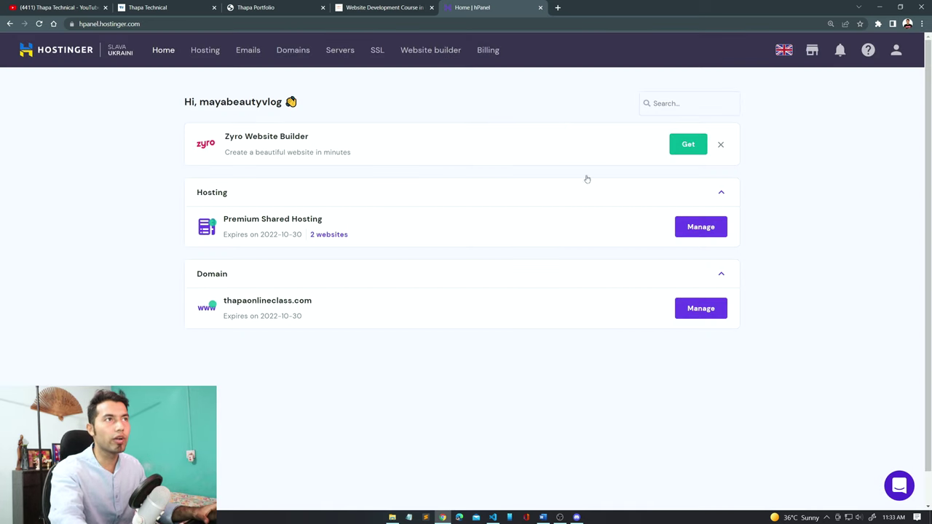
pyautogui.click(203, 52)
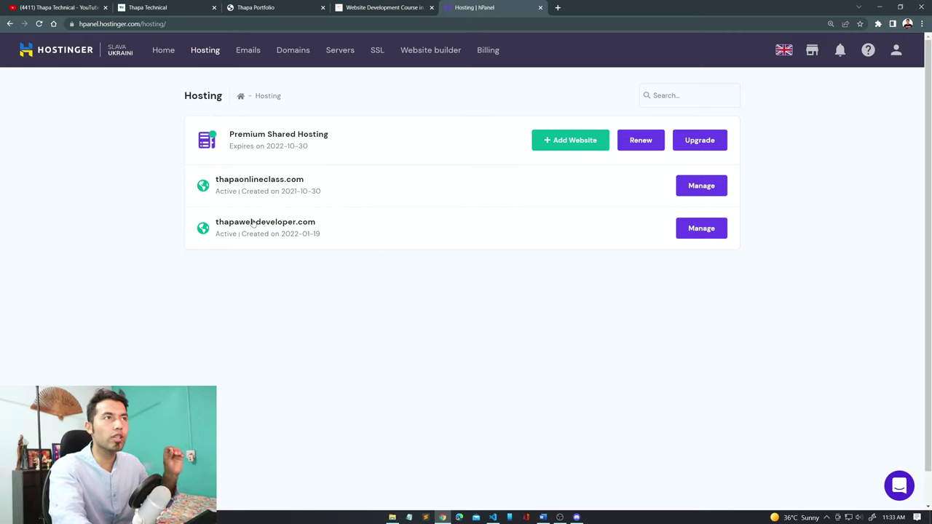
pyautogui.click(704, 230)
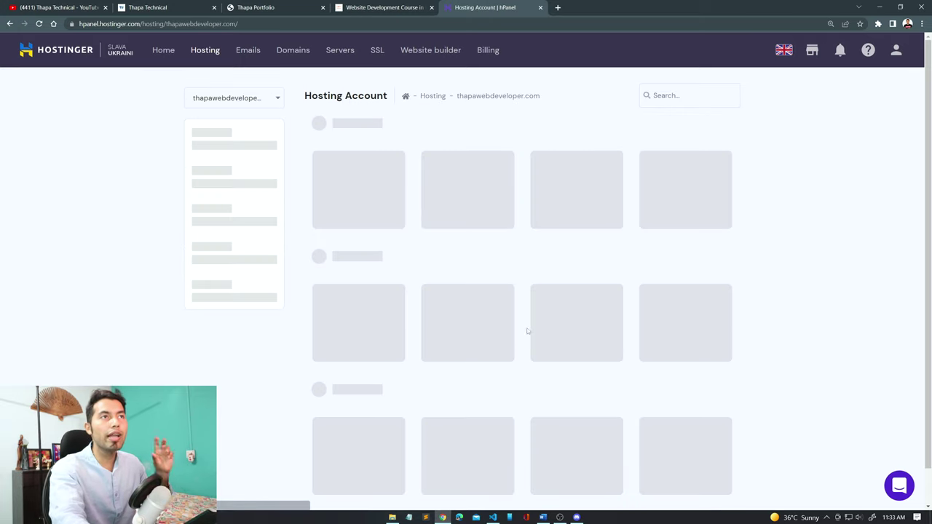
# View the Thapa Technical portfolio site on portfoliothapa.netlify.app and return to the hosting account page.
pyautogui.click(161, 7)
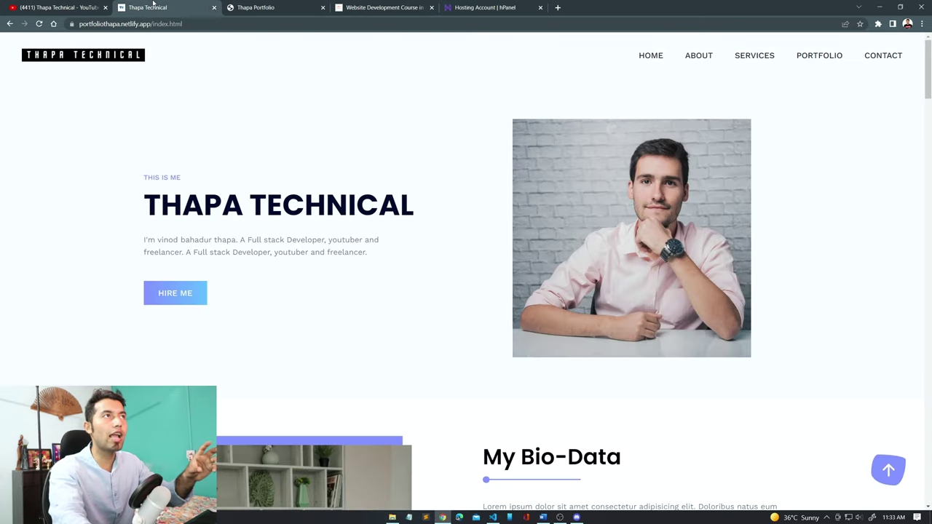
pyautogui.scroll(-2, 386, 239)
pyautogui.scroll(2, 435, 298)
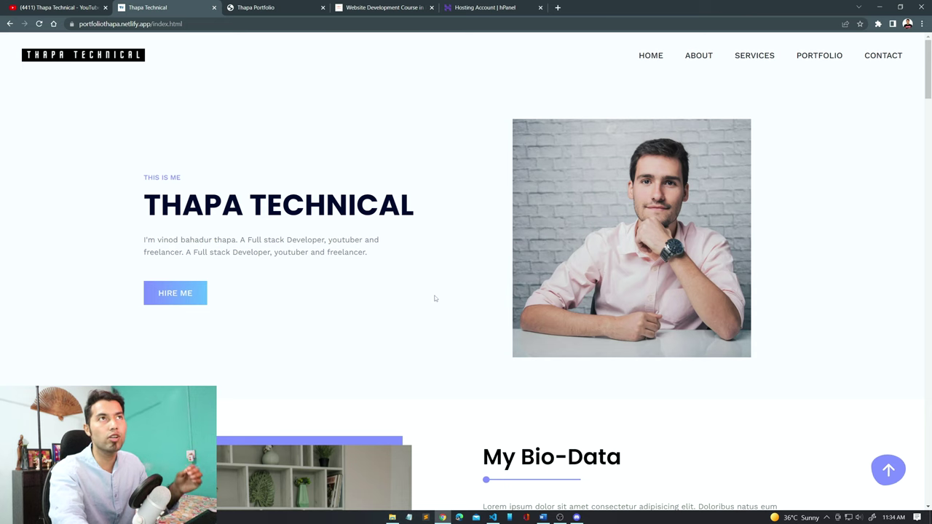
pyautogui.click(466, 7)
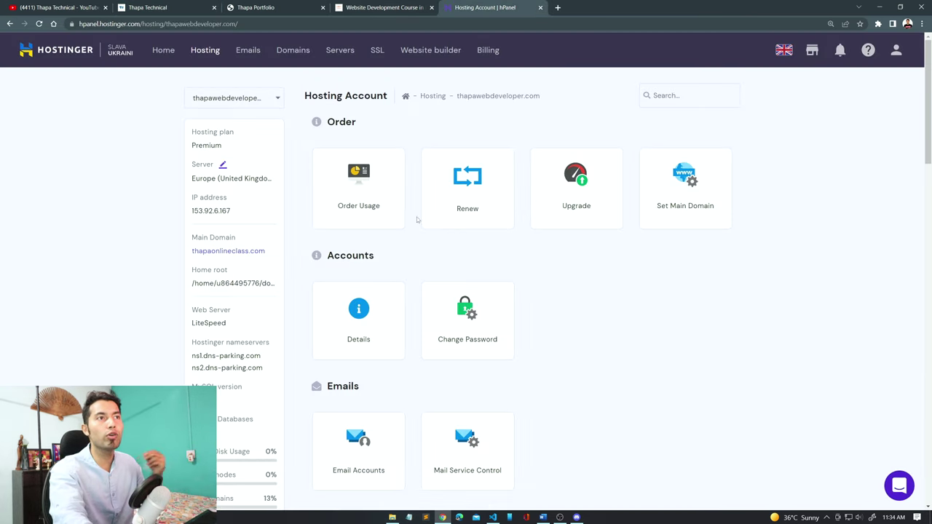
# Launch the File Manager for thapawebdeveloper.com and open its public_html folder.
pyautogui.scroll(-10, 578, 300)
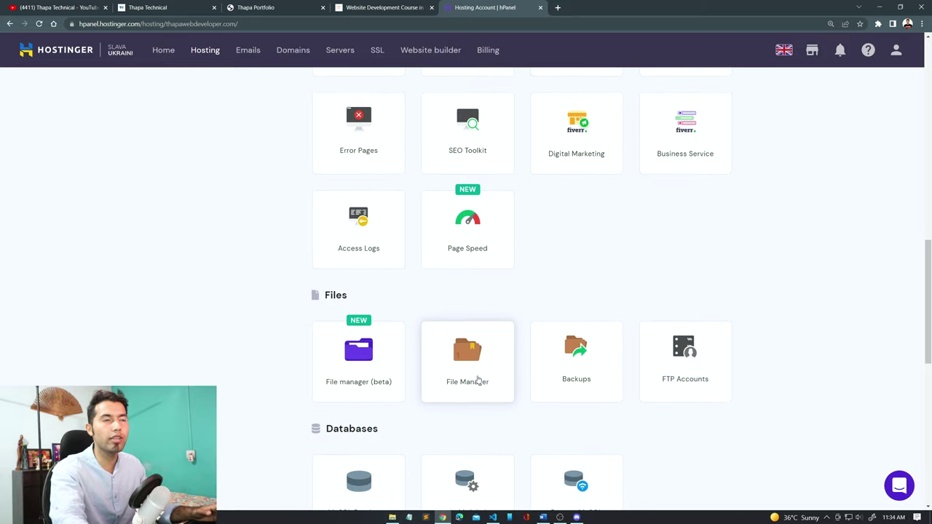
pyautogui.scroll(-1, 503, 295)
pyautogui.scroll(3, 510, 296)
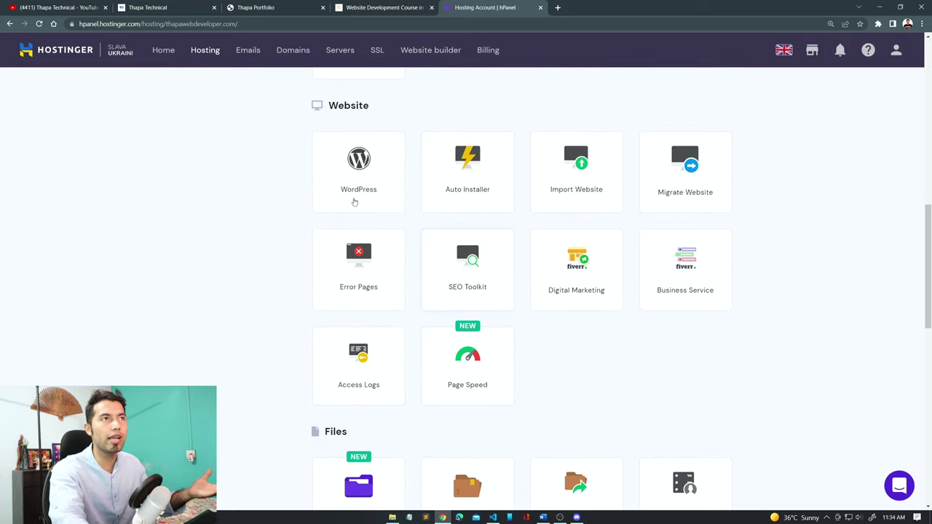
pyautogui.scroll(-4, 533, 297)
pyautogui.click(481, 227)
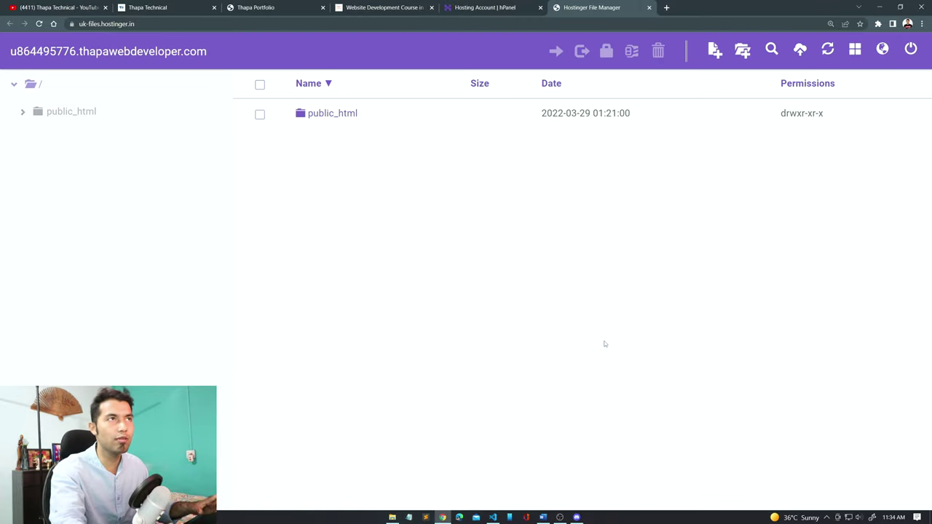
pyautogui.click(339, 117)
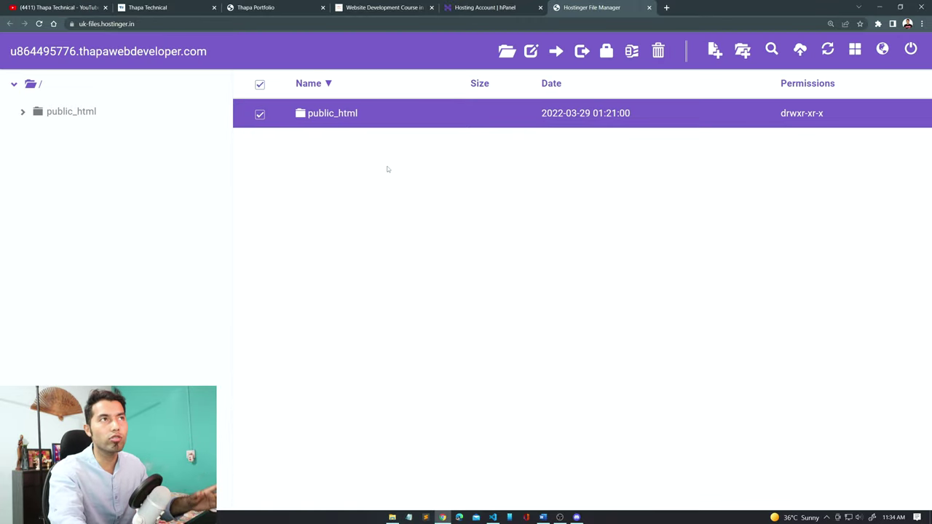
pyautogui.doubleClick(327, 117)
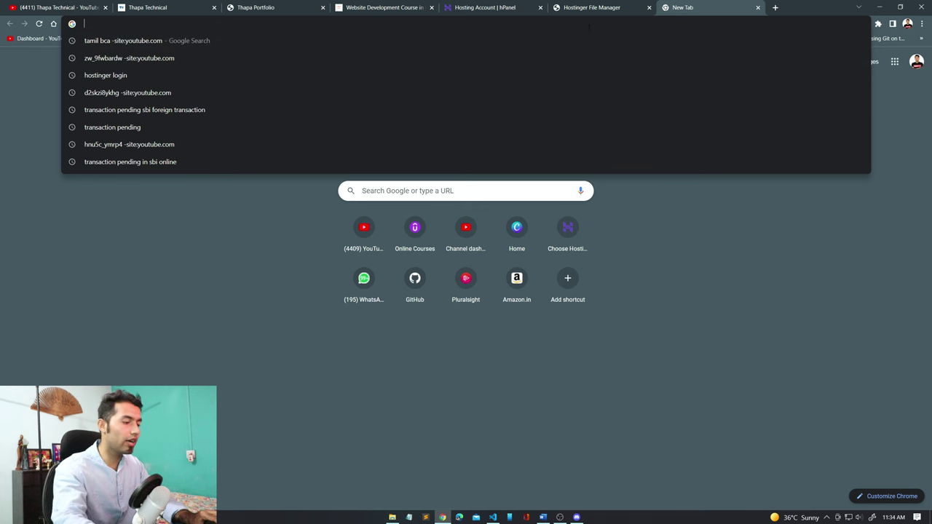
# Load thapawebdeveloper.com in a new browser tab to view the live site.
pyautogui.write('thapawe')
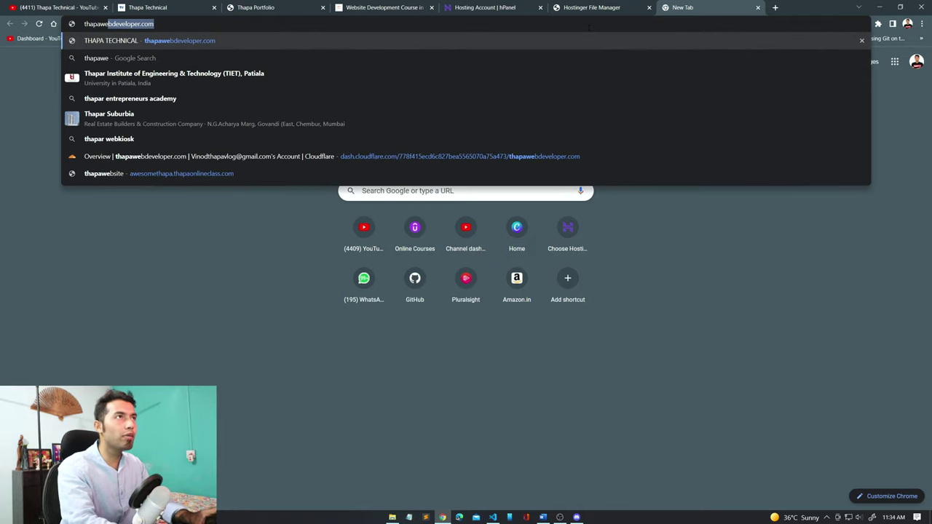
pyautogui.press('Return')
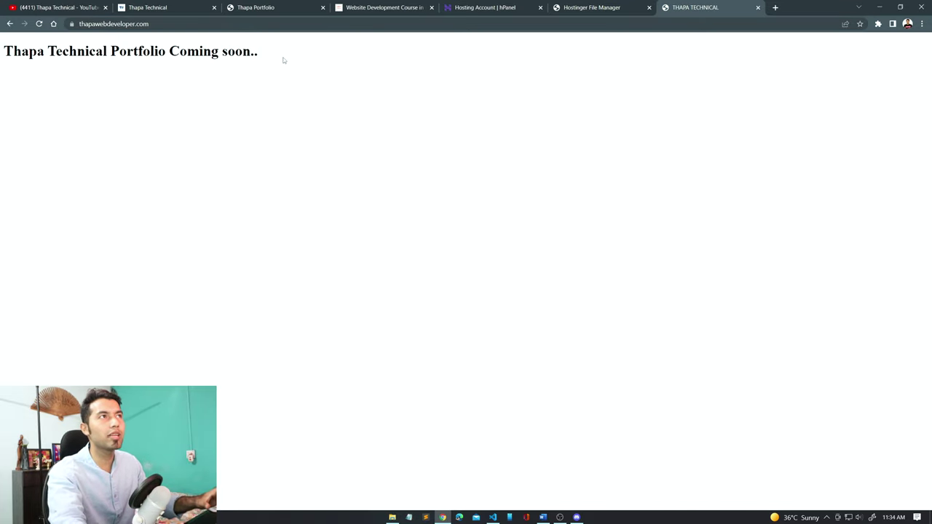
# Return to the File Manager and delete index.php from the public_html folder.
pyautogui.moveTo(3, 51); pyautogui.dragTo(298, 172)
pyautogui.click(299, 172)
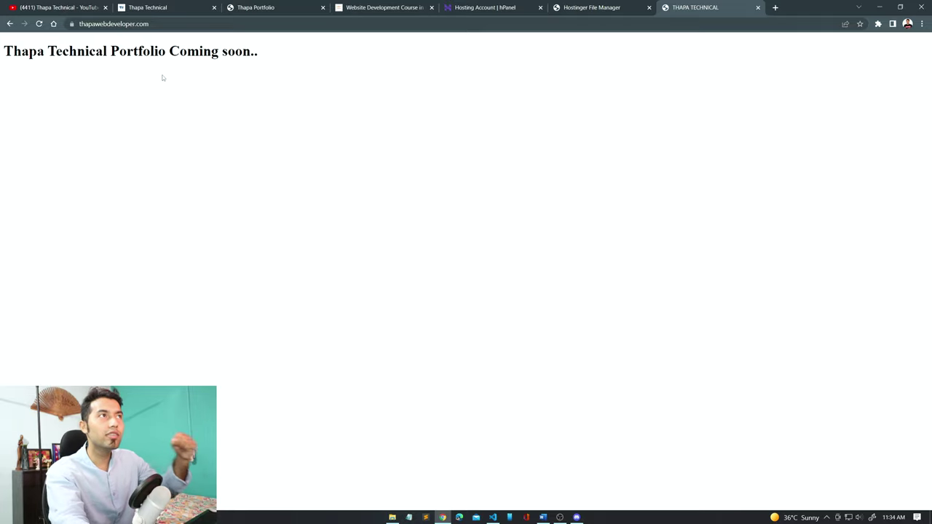
pyautogui.click(596, 7)
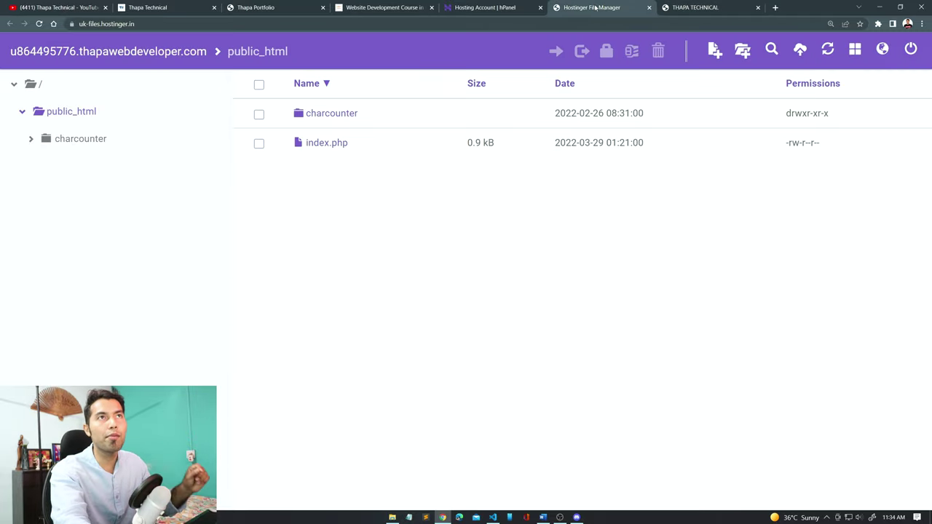
pyautogui.click(259, 144)
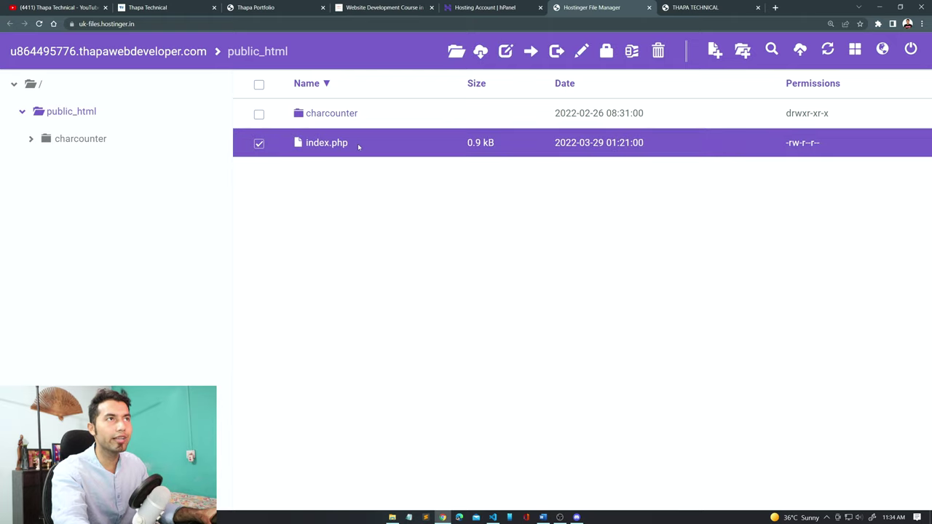
pyautogui.rightClick(335, 147)
pyautogui.click(374, 369)
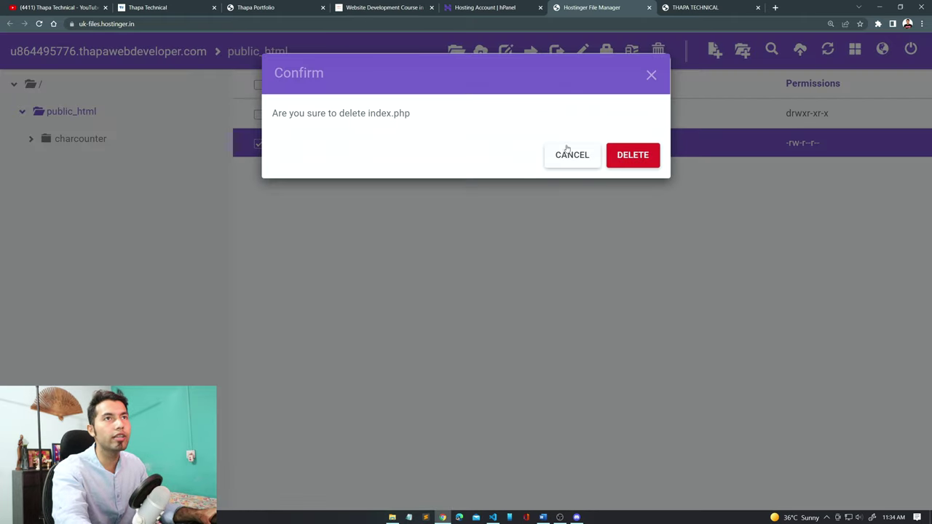
pyautogui.click(632, 154)
# Reload the live thapawebdeveloper.com page to check it, and return to the File Manager.
pyautogui.click(697, 9)
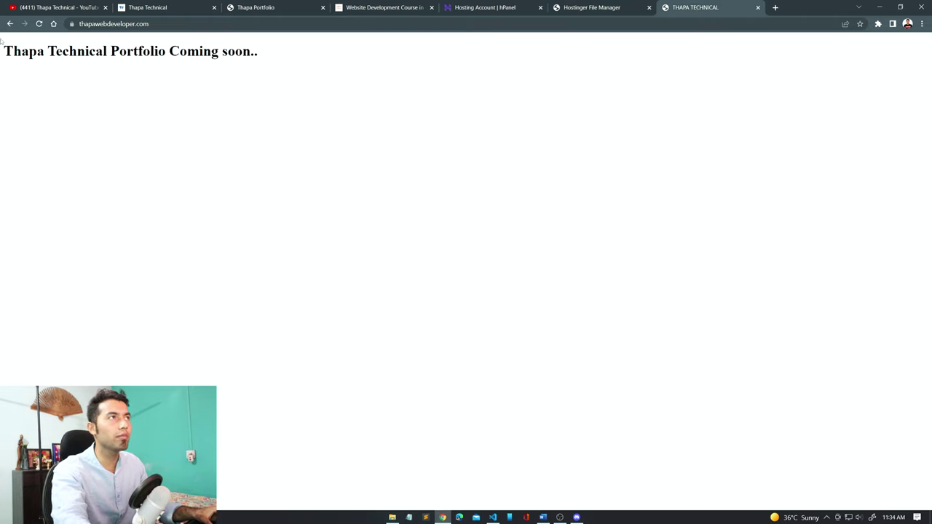
pyautogui.click(39, 23)
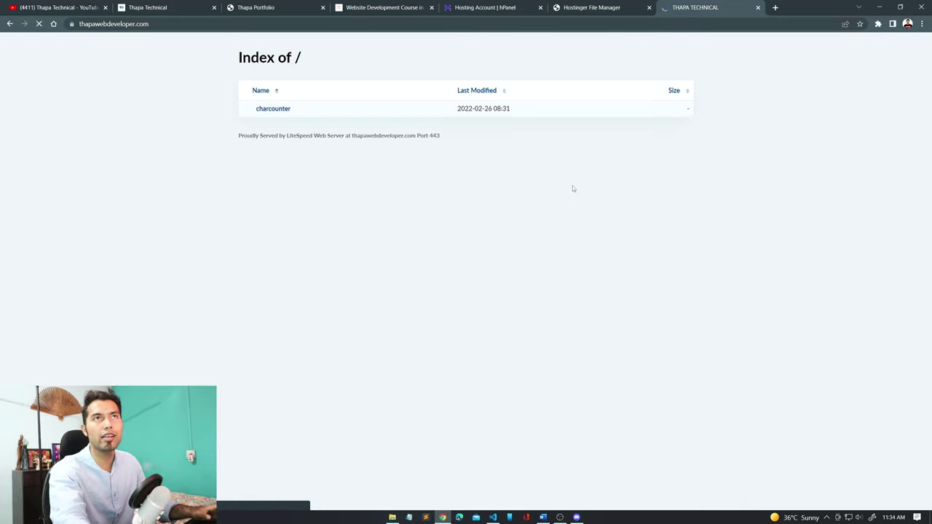
pyautogui.click(591, 8)
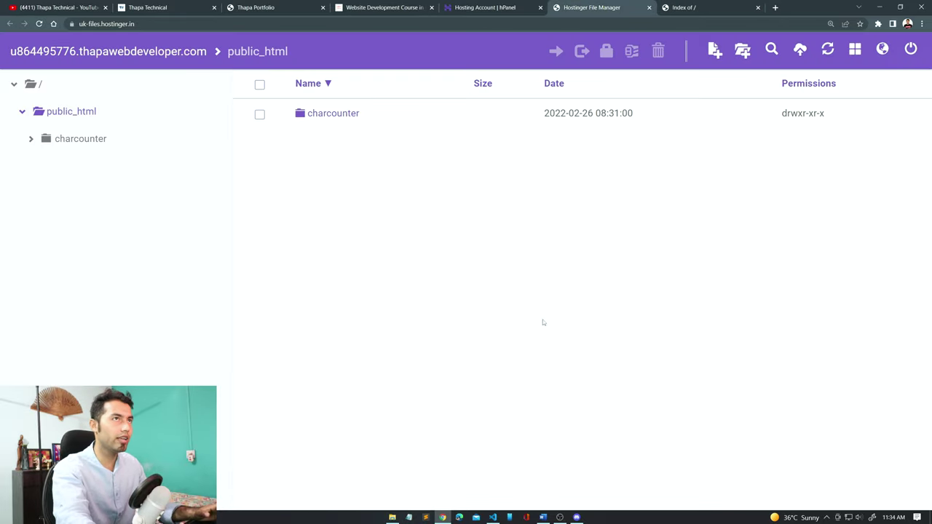
# Delete the charcounter folder from public_html.
pyautogui.rightClick(343, 116)
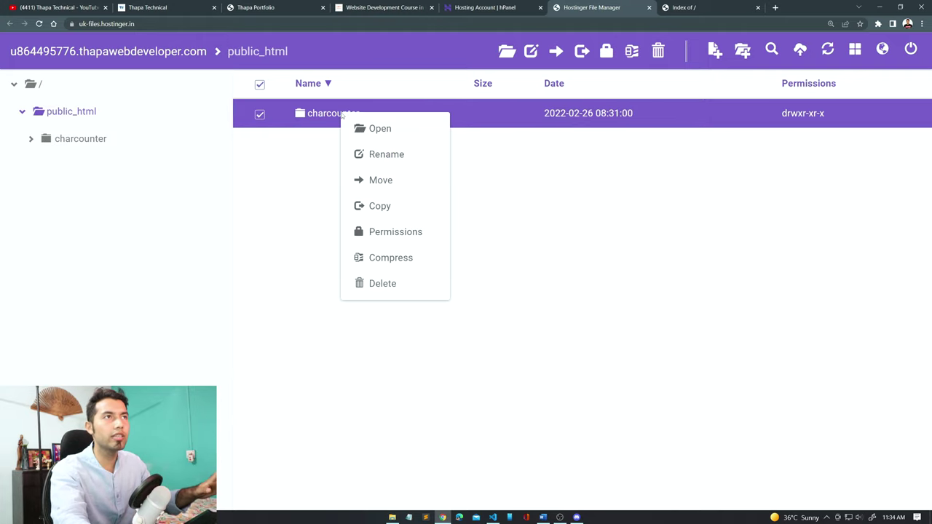
pyautogui.click(385, 283)
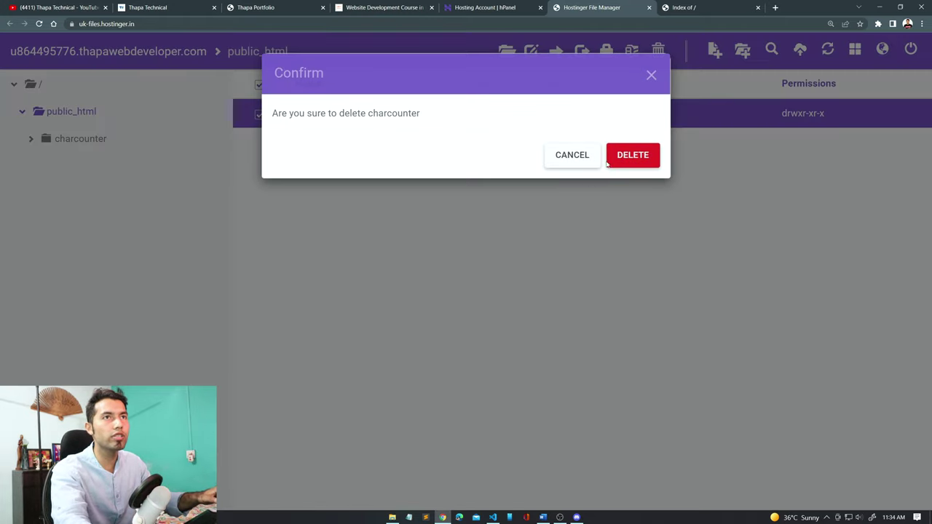
pyautogui.click(633, 154)
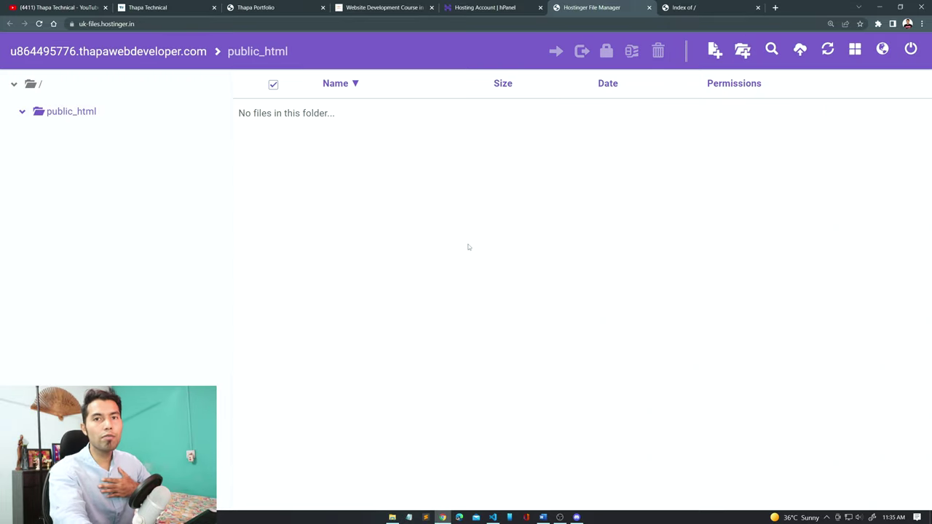
pyautogui.click(73, 113)
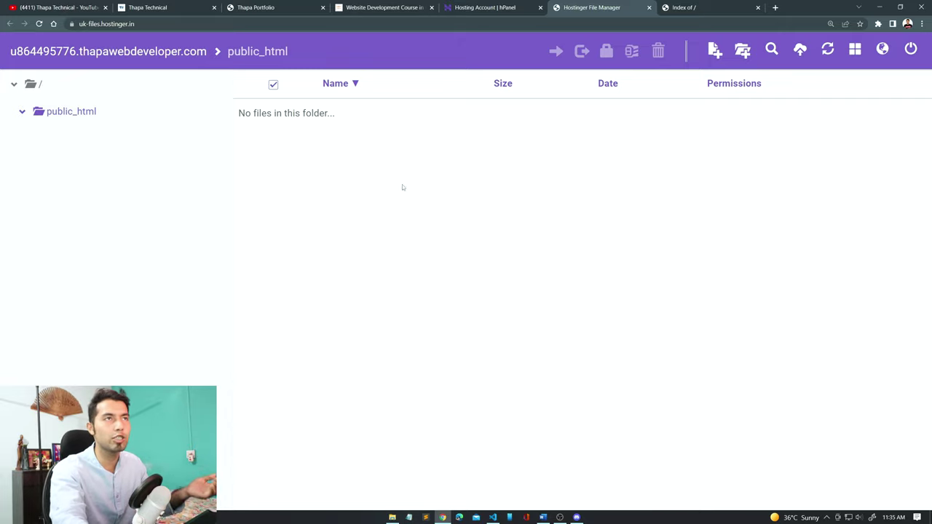
# Switch to File Explorer and compress all the website files and folders in profWebsite2022 into one zip archive.
pyautogui.click(392, 517)
pyautogui.moveTo(883, 137); pyautogui.dragTo(162, 122)
pyautogui.rightClick(245, 124)
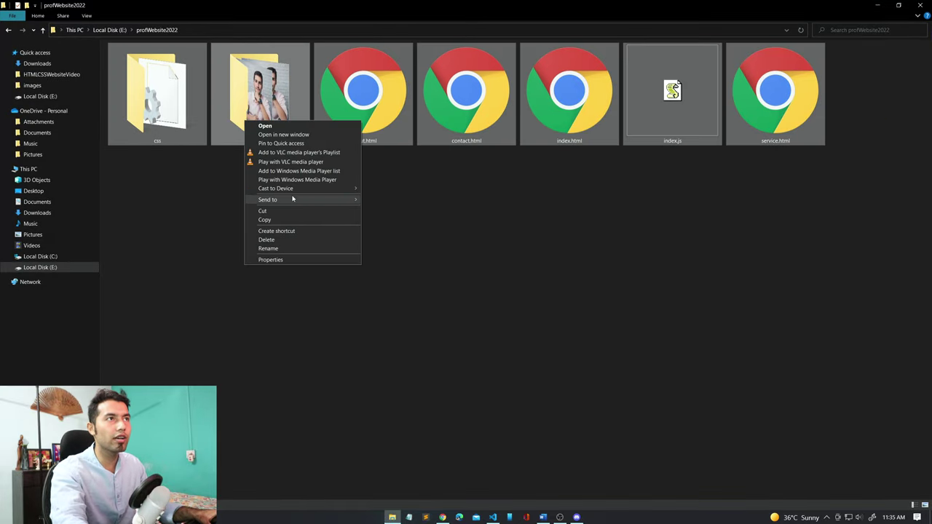
pyautogui.moveTo(318, 200)
pyautogui.click(400, 210)
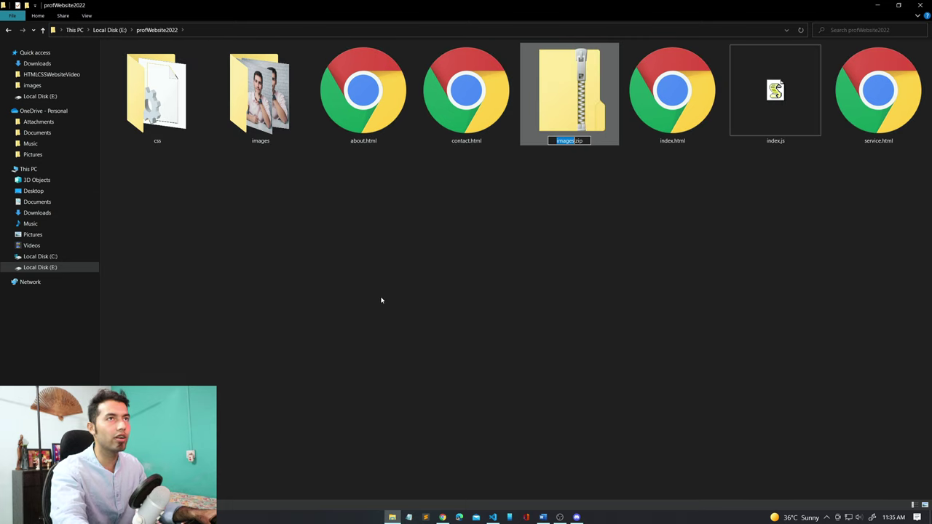
# Rename the new zip archive in profWebsite2022 as thapaweb.zip.
pyautogui.click(389, 289)
pyautogui.rightClick(564, 140)
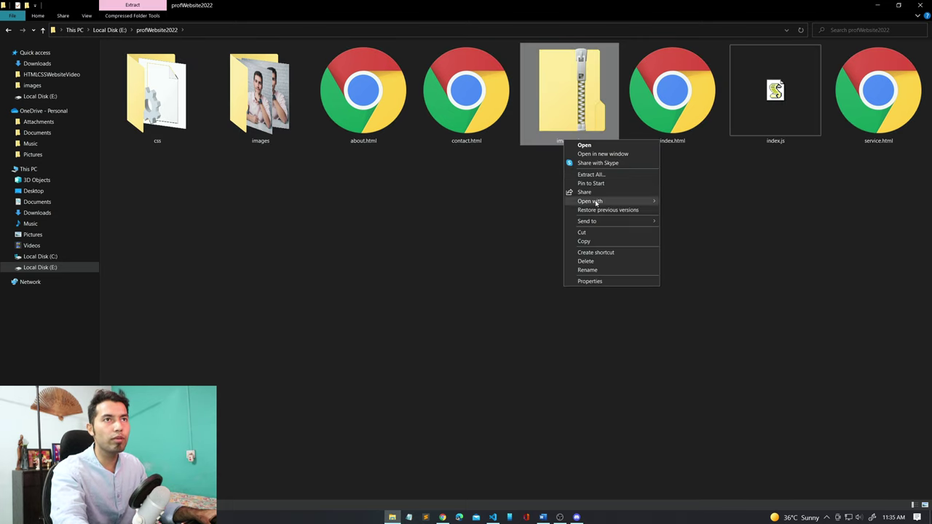
pyautogui.click(586, 270)
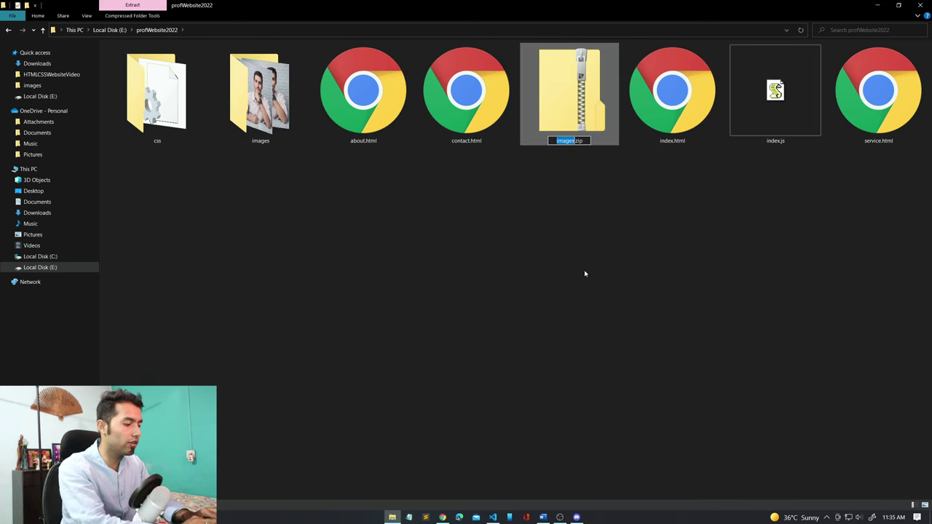
pyautogui.write('thapaweb')
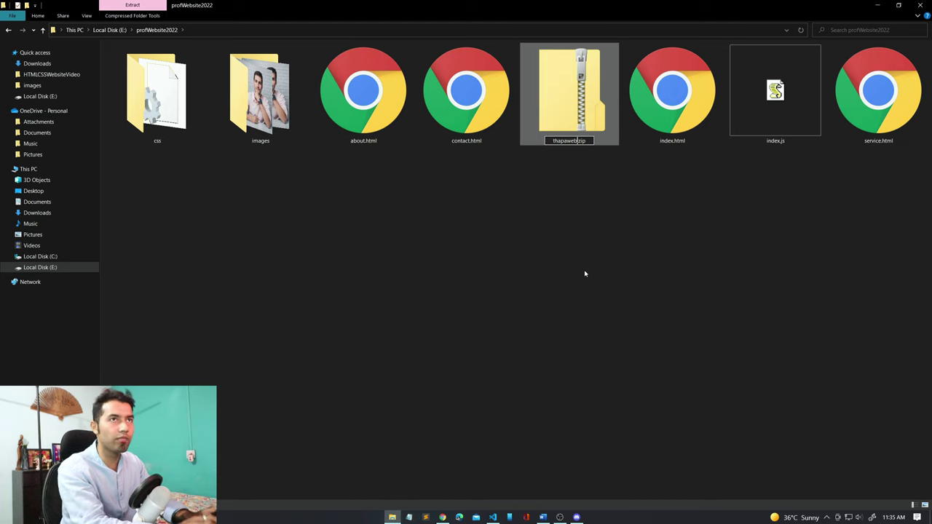
pyautogui.press('Return')
pyautogui.click(808, 225)
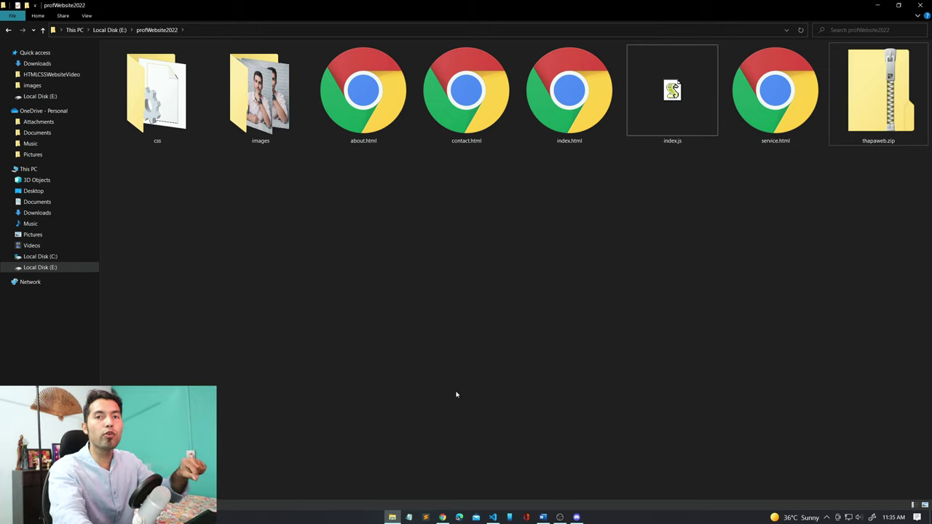
# Switch back to the File Manager in the browser and upload thapaweb.zip from profWebsite2022 to public_html.
pyautogui.click(443, 517)
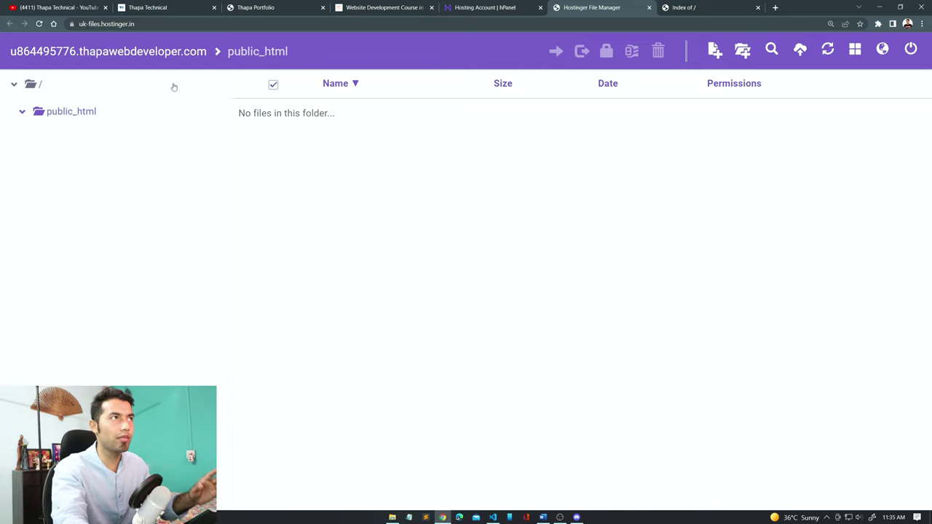
pyautogui.click(800, 49)
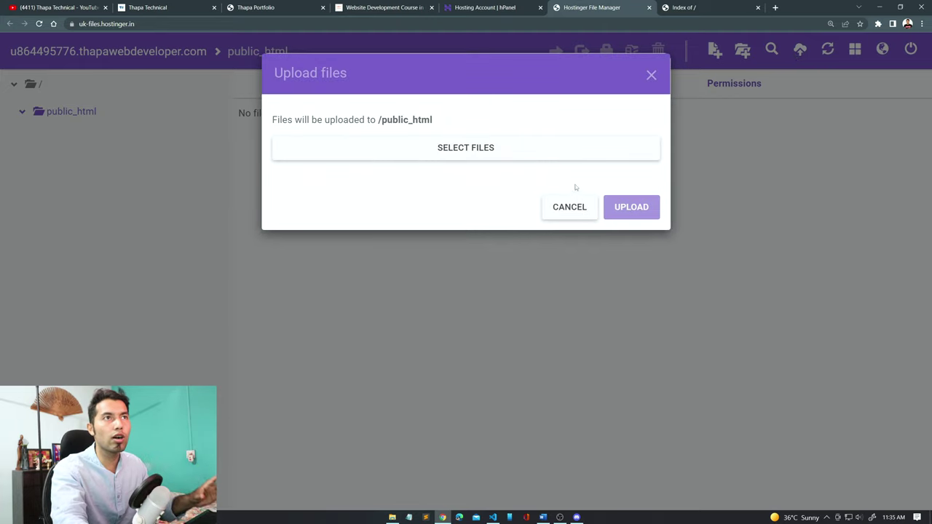
pyautogui.click(462, 154)
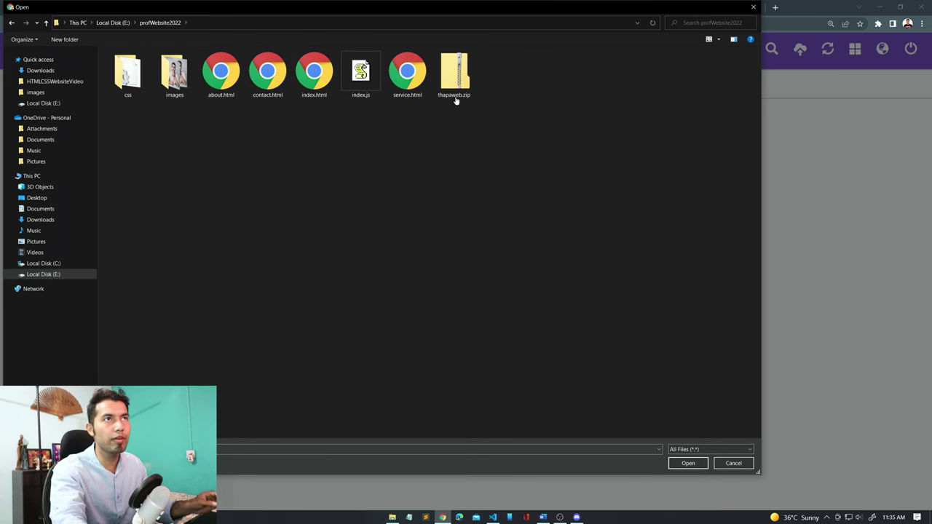
pyautogui.doubleClick(456, 101)
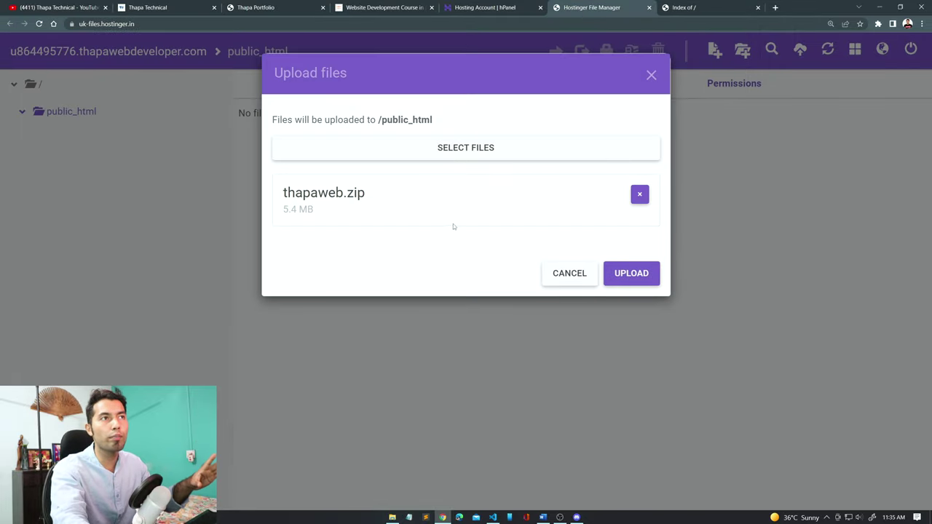
pyautogui.click(643, 277)
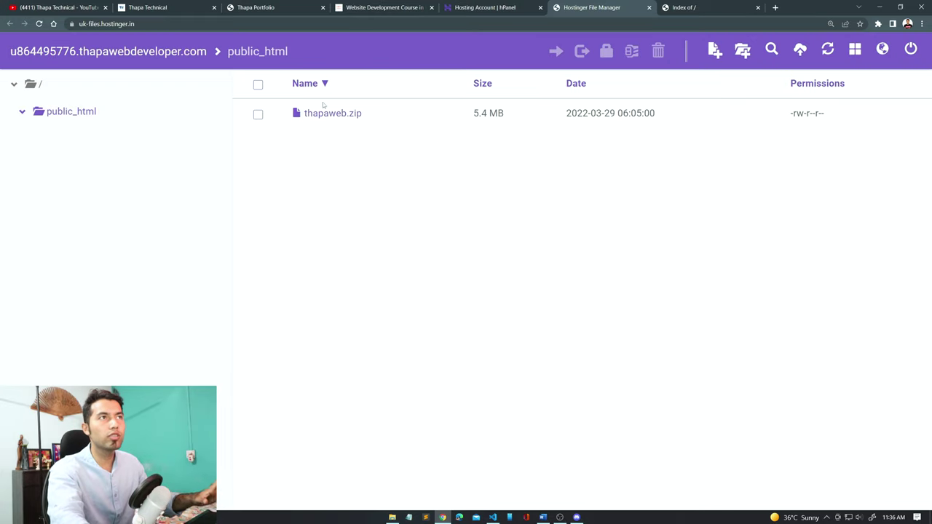
# Extract thapaweb.zip in public_html into a folder named thapaweb.
pyautogui.rightClick(326, 115)
pyautogui.click(342, 335)
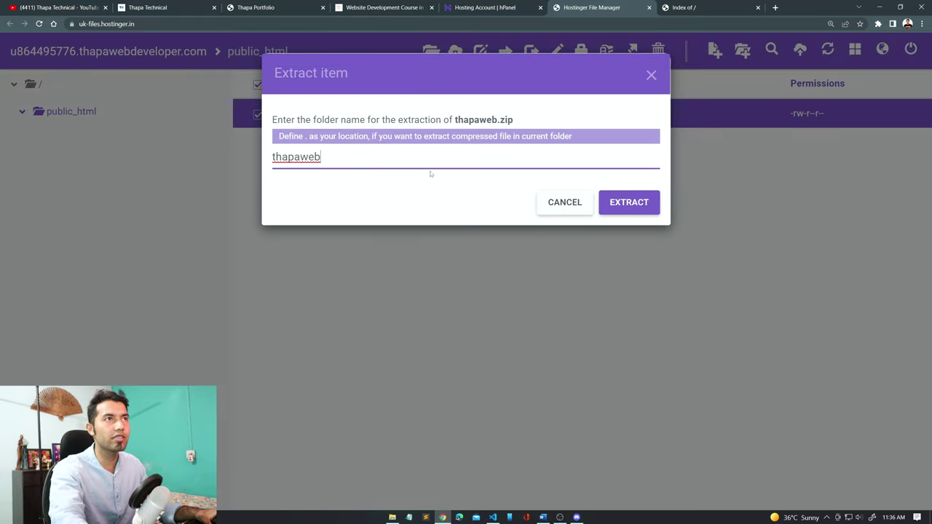
pyautogui.click(611, 209)
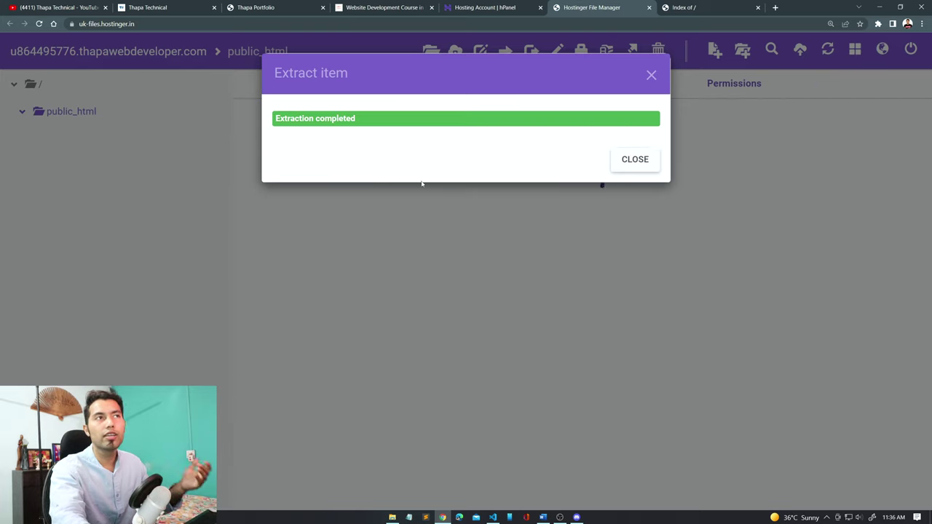
pyautogui.click(634, 159)
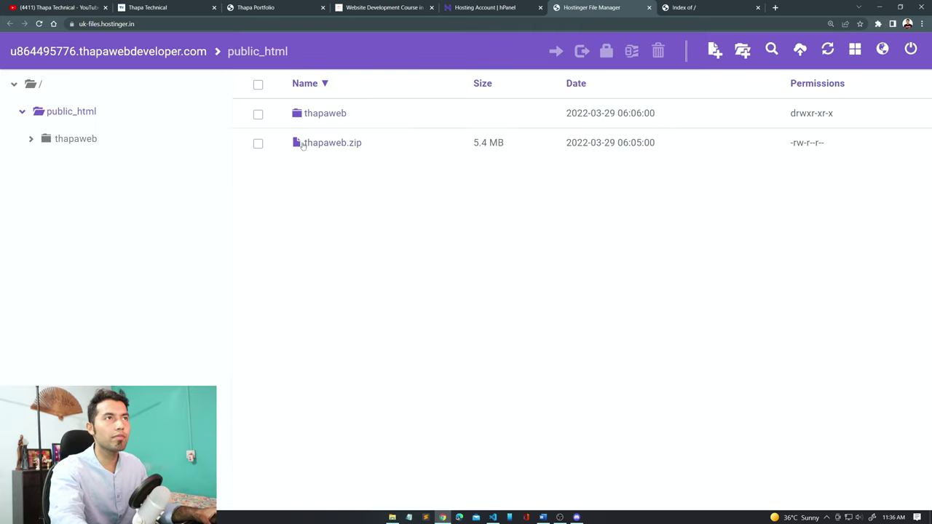
# Delete the thapaweb.zip archive from public_html, keeping the extracted folder.
pyautogui.click(258, 145)
pyautogui.rightClick(258, 145)
pyautogui.click(308, 390)
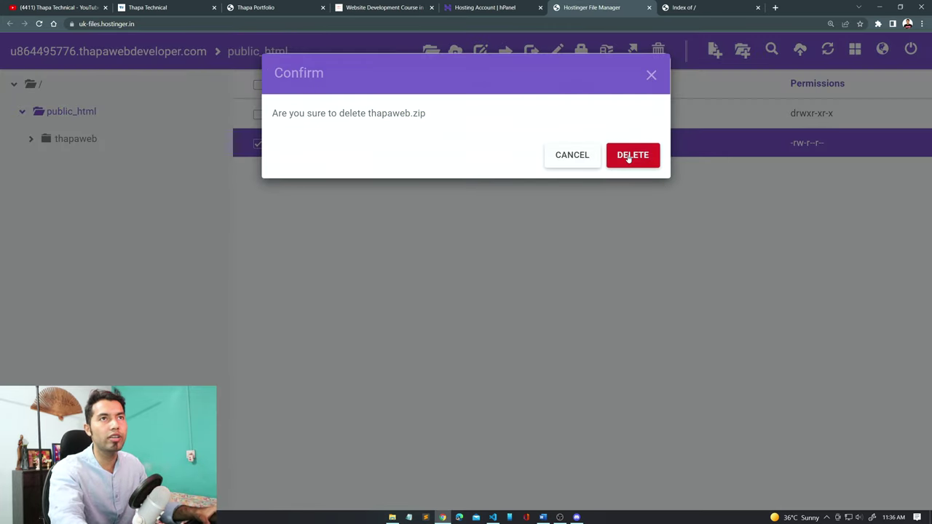
pyautogui.click(630, 156)
# Move all the files and folders inside the thapaweb folder up to /public_html.
pyautogui.doubleClick(319, 115)
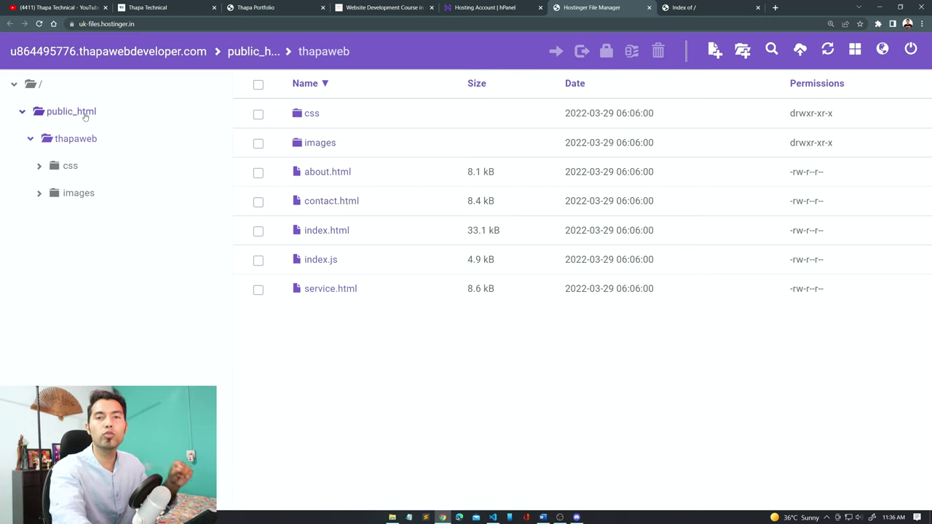
pyautogui.click(259, 85)
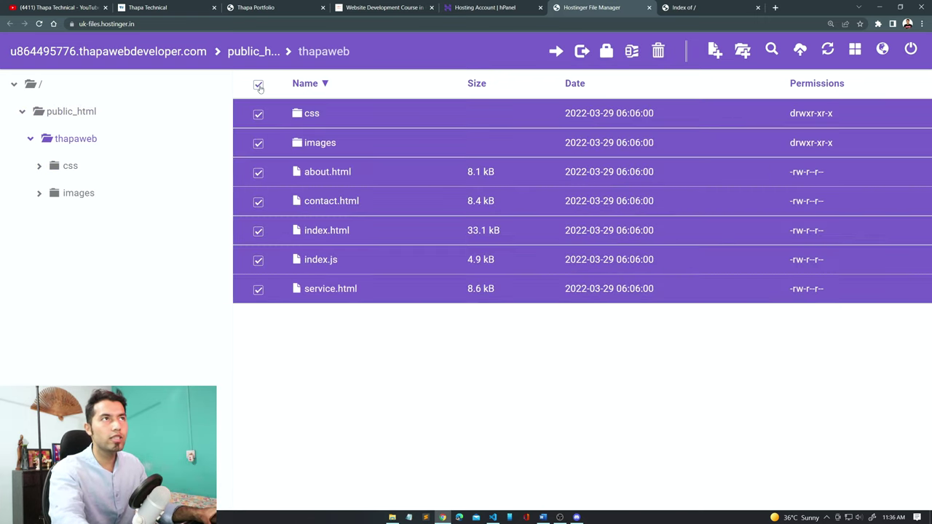
pyautogui.click(556, 51)
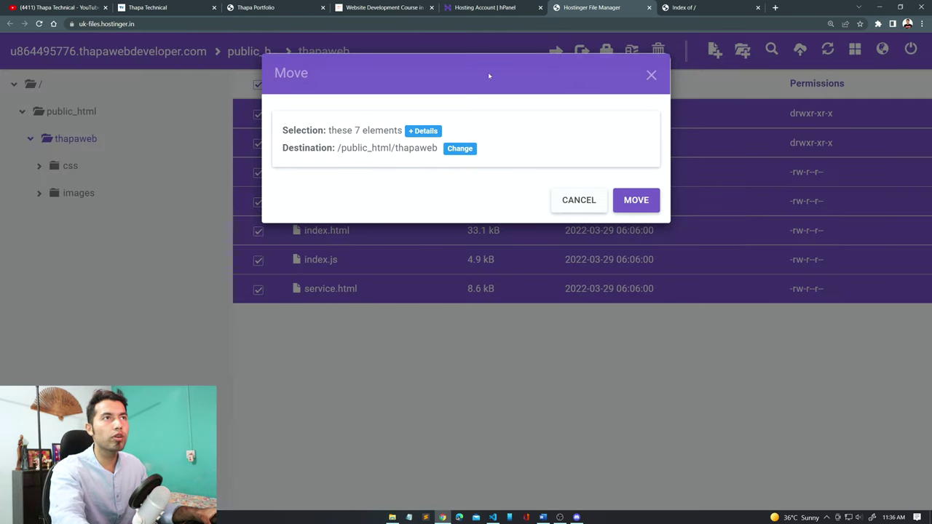
pyautogui.click(460, 151)
pyautogui.click(513, 117)
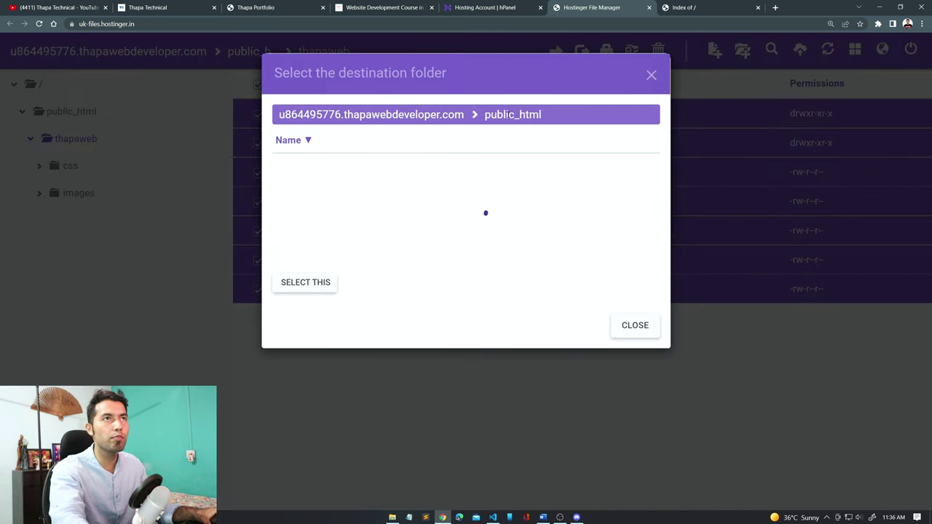
pyautogui.click(311, 221)
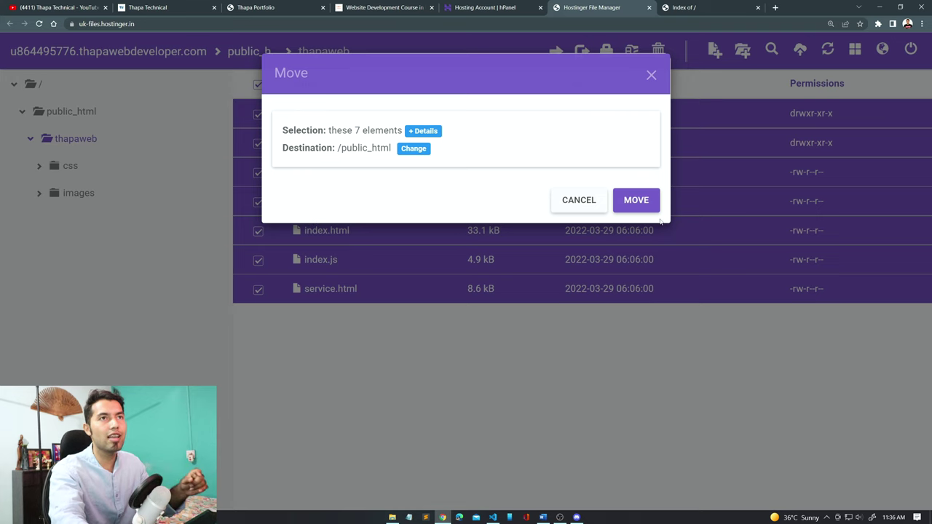
pyautogui.click(636, 202)
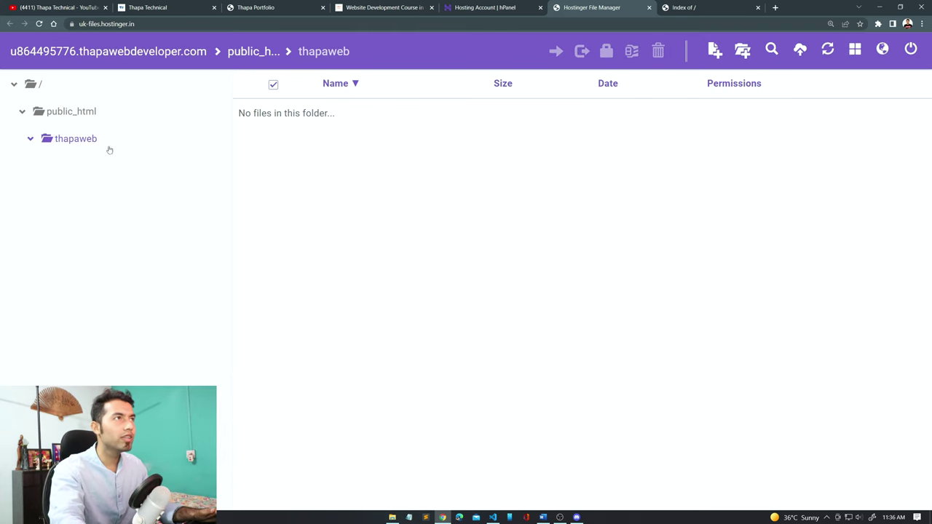
# Open public_html and delete the emptied thapaweb folder.
pyautogui.click(79, 113)
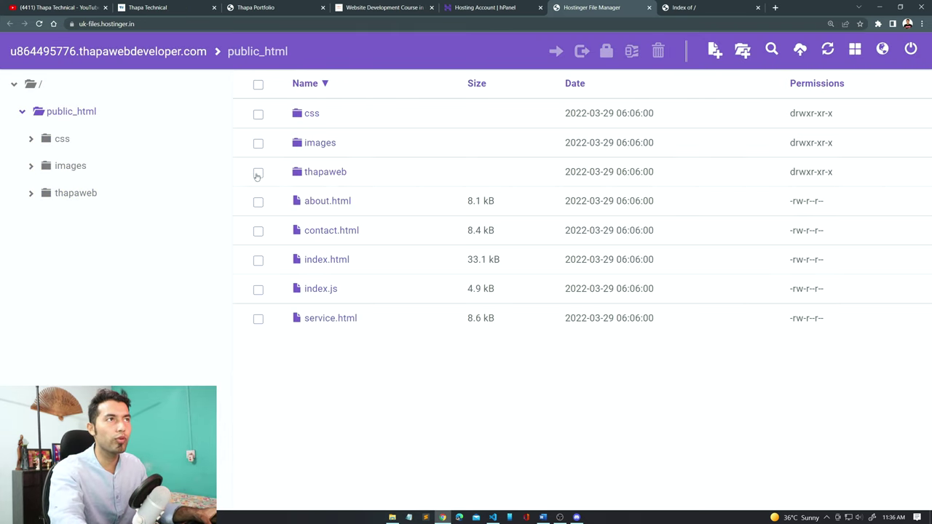
pyautogui.click(258, 172)
pyautogui.rightClick(324, 173)
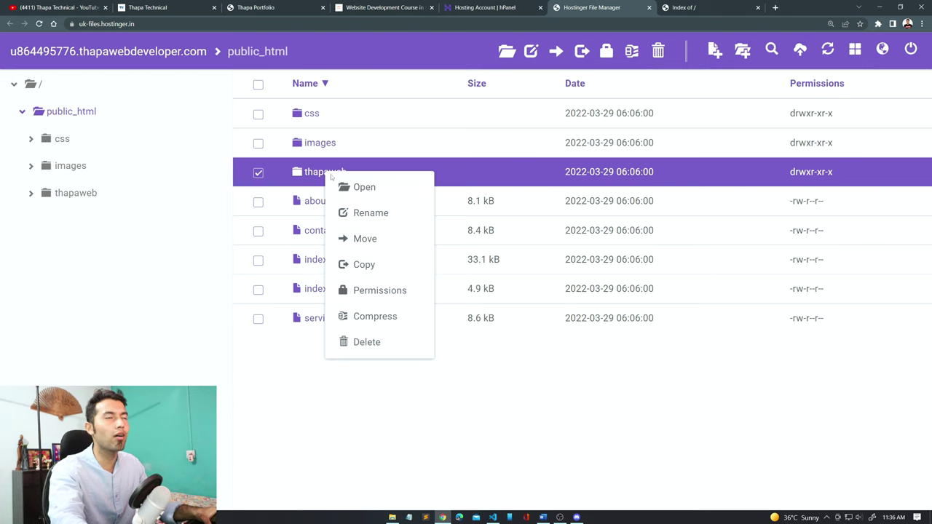
pyautogui.click(368, 342)
pyautogui.click(620, 157)
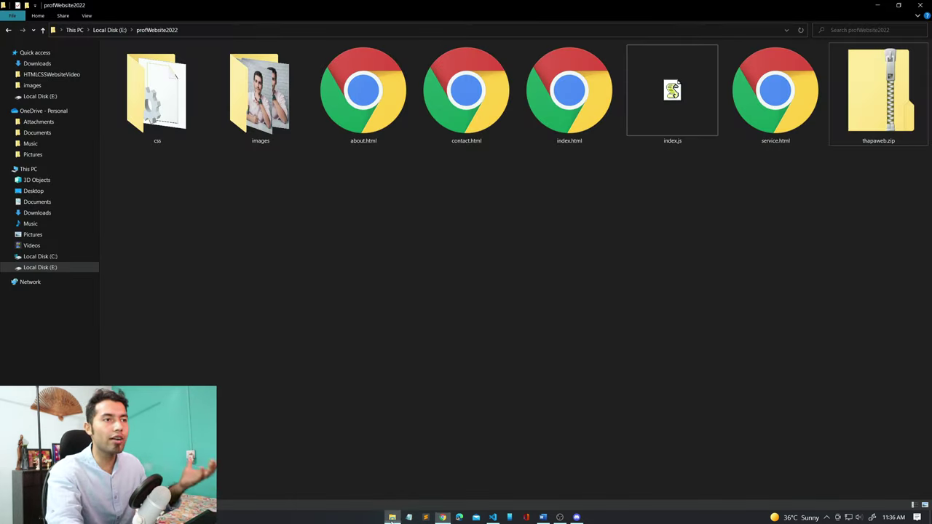
# Review the local prof​Website2022 folder and compare the portfolio copies on portfoliothapa.netlify.app and thapaportfolio.thapaonlineclass.com.
pyautogui.click(392, 517)
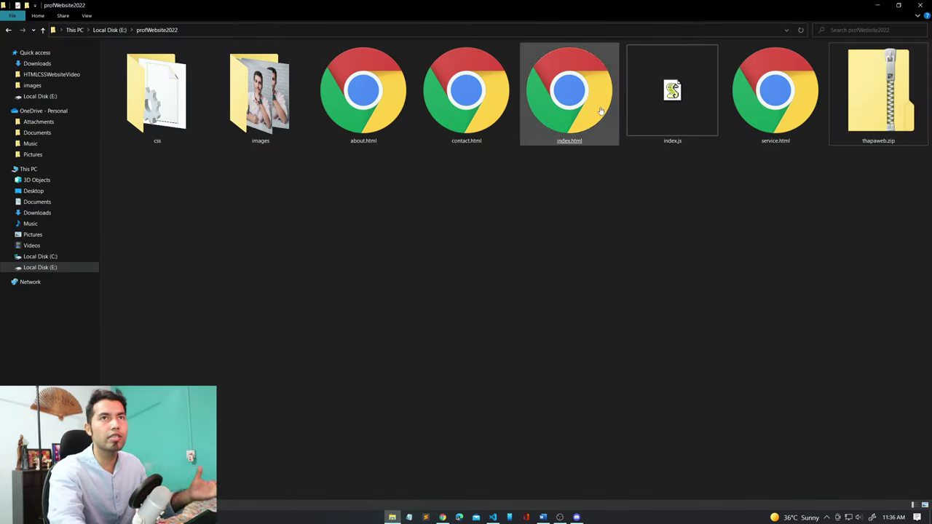
pyautogui.hotkey('alt', 'Tab')
pyautogui.click(181, 6)
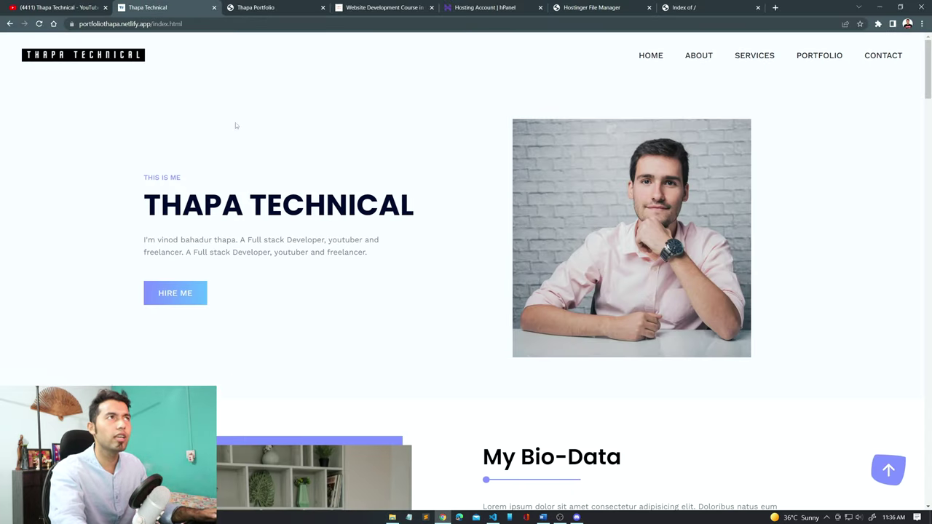
pyautogui.click(252, 9)
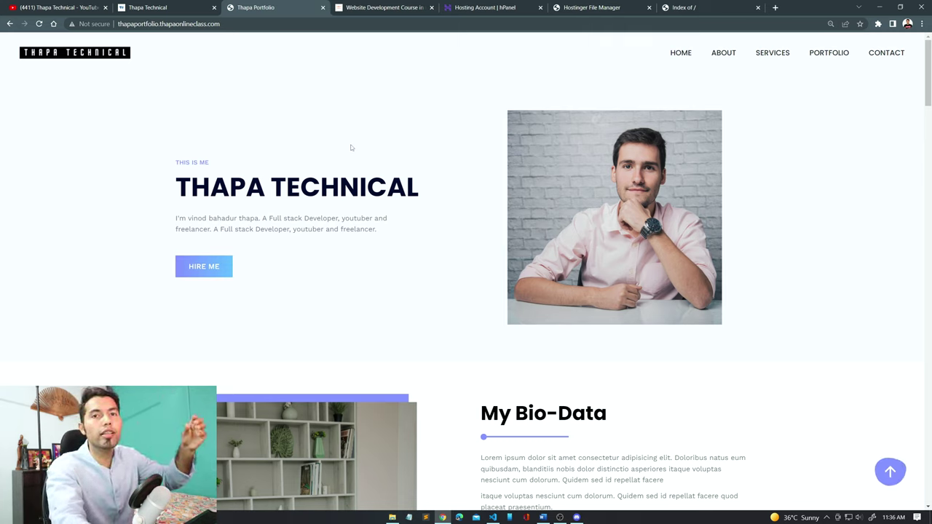
# Open the File Manager for thapawebdeveloper.com from the hosting account page and go into its public_html folder.
pyautogui.click(484, 7)
pyautogui.scroll(4, 404, 275)
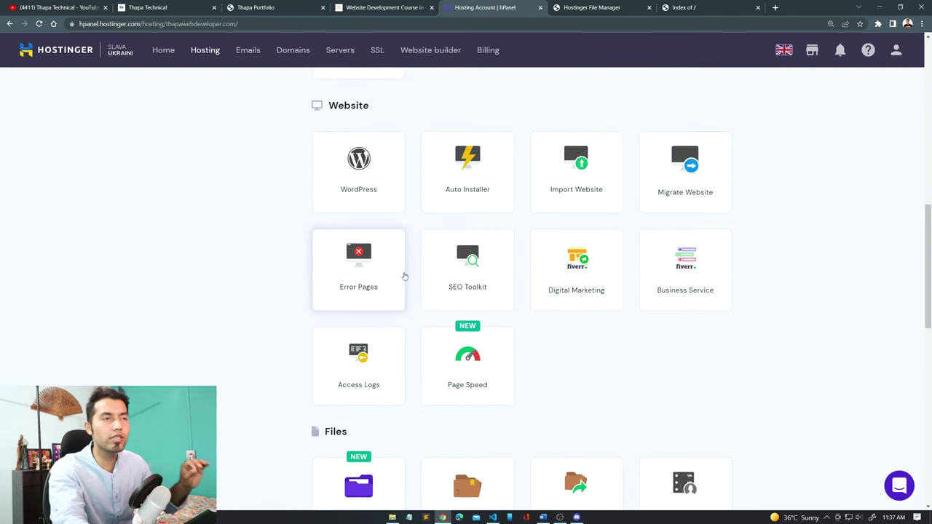
pyautogui.scroll(-4, 405, 276)
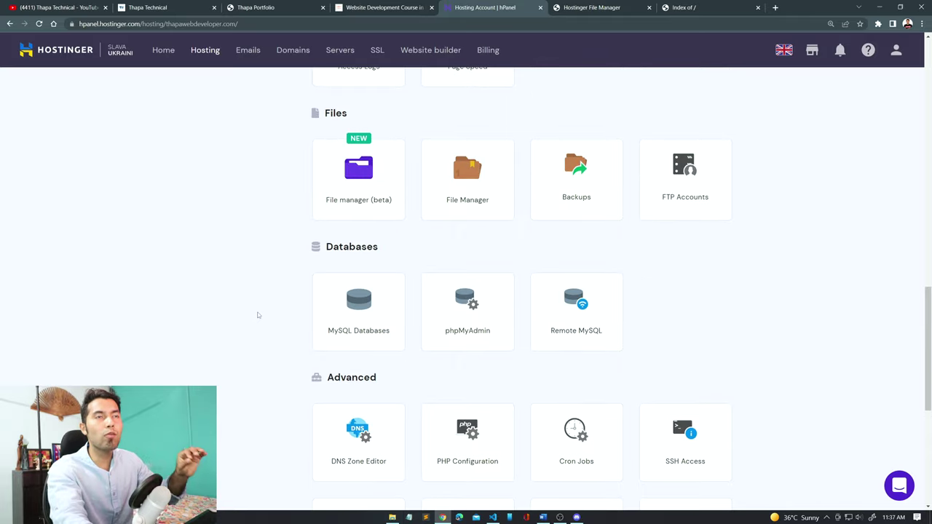
pyautogui.scroll(-5, 257, 315)
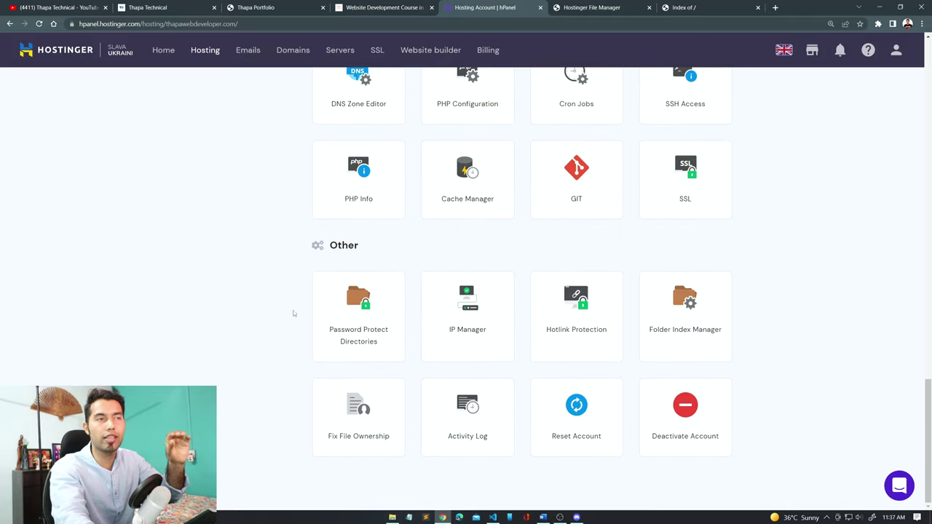
pyautogui.scroll(7, 406, 301)
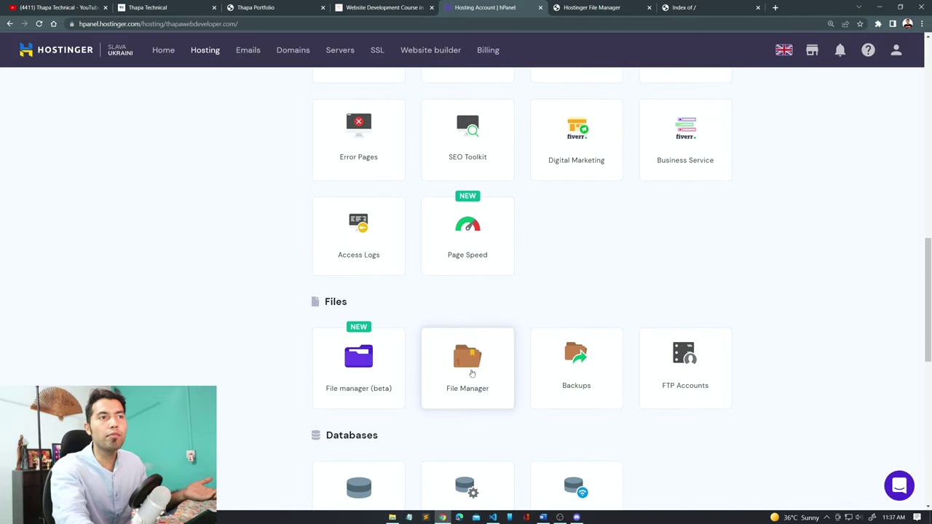
pyautogui.click(472, 373)
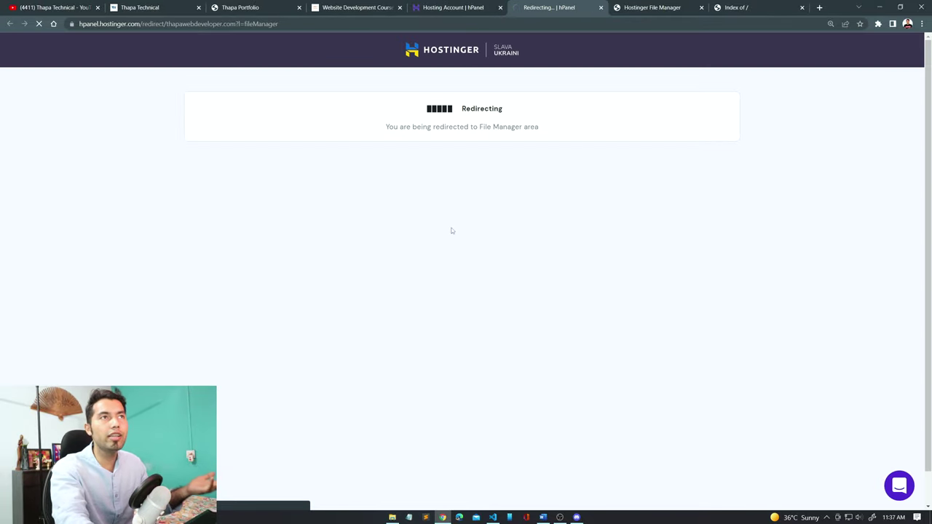
pyautogui.doubleClick(326, 114)
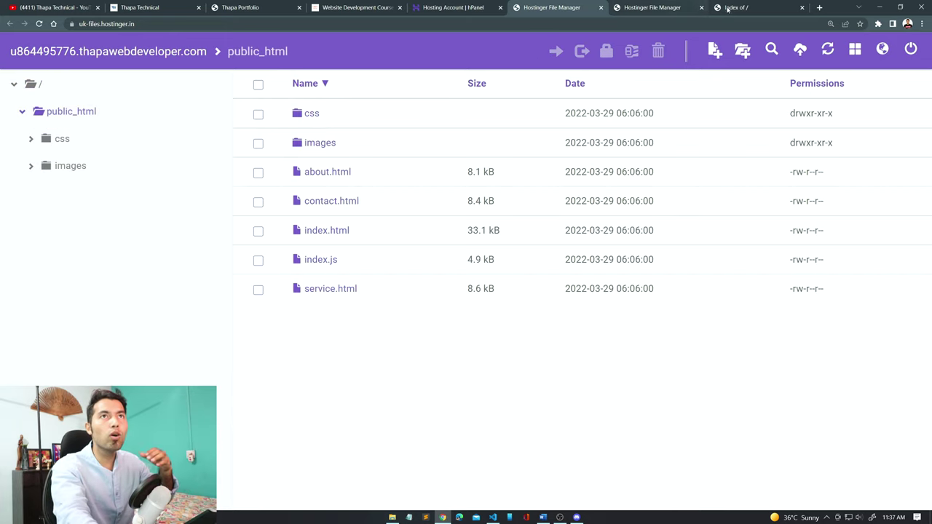
# Reload thapawebdeveloper.com and look through the hosted portfolio home page.
pyautogui.click(727, 9)
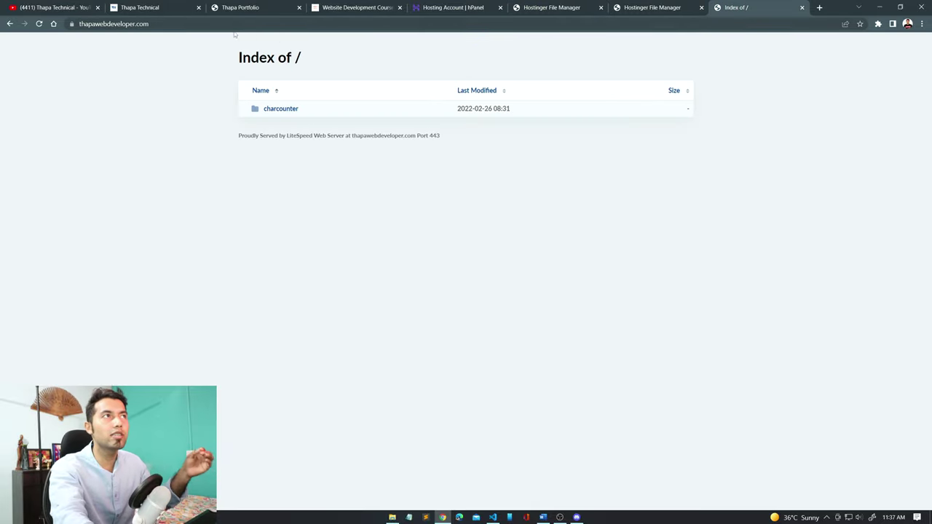
pyautogui.click(190, 24)
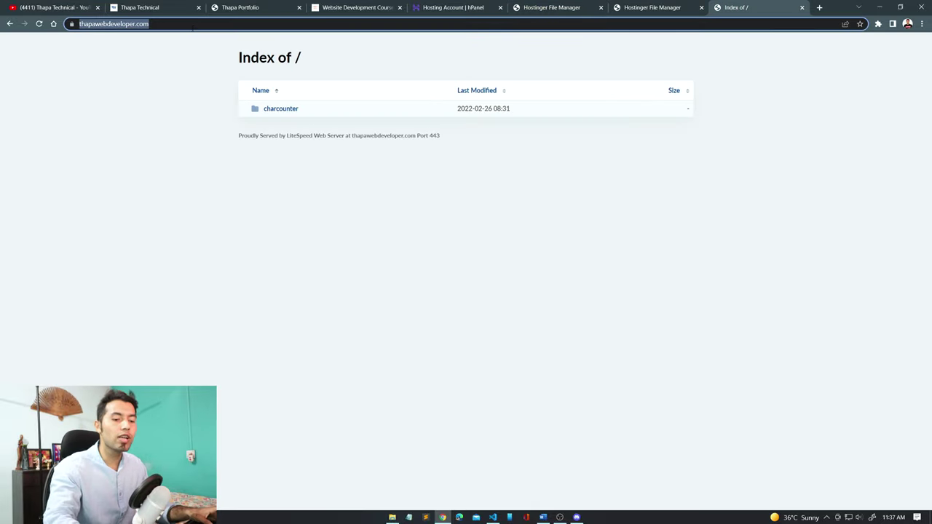
pyautogui.press('Return')
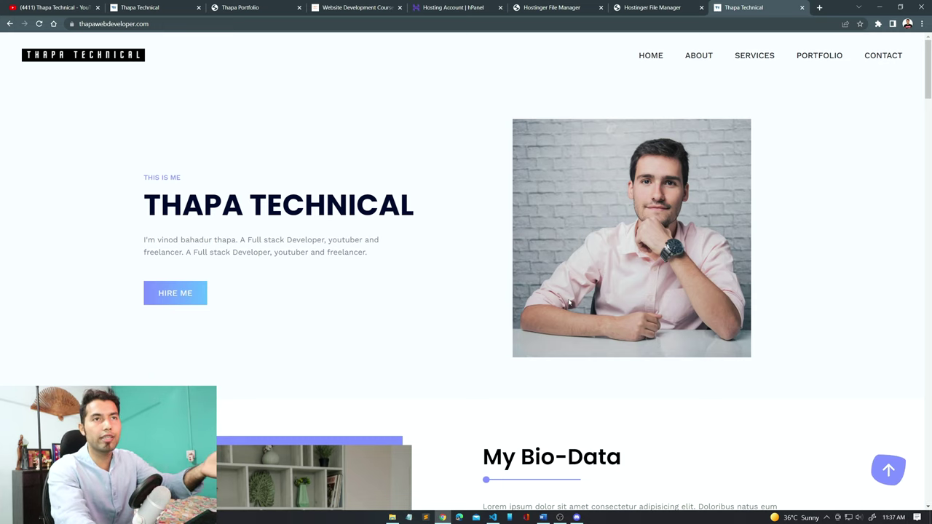
pyautogui.scroll(-15, 456, 371)
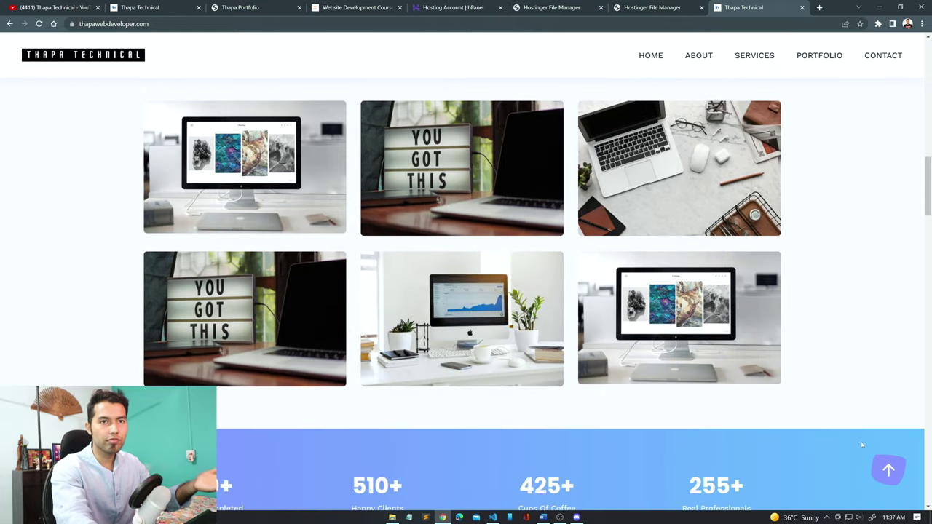
pyautogui.scroll(15, 753, 362)
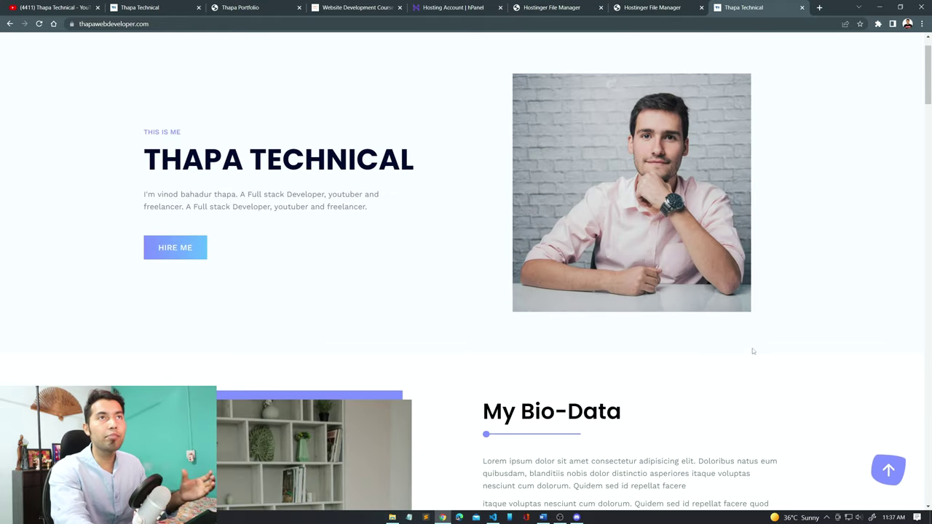
# Review the thapawebdeveloper.com hosting account options in hPanel, then the public_html contents in the File Manager.
pyautogui.click(475, 7)
pyautogui.scroll(5, 707, 255)
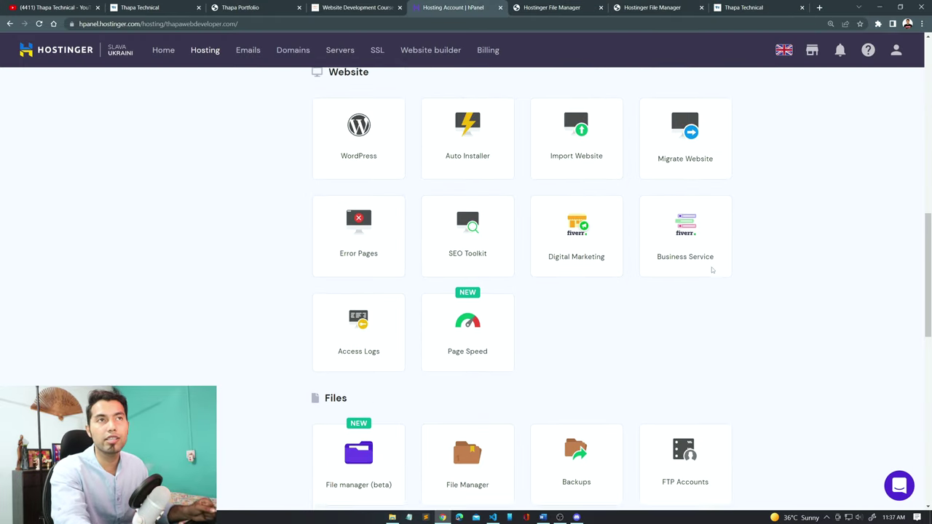
pyautogui.scroll(1, 710, 270)
pyautogui.scroll(-6, 721, 285)
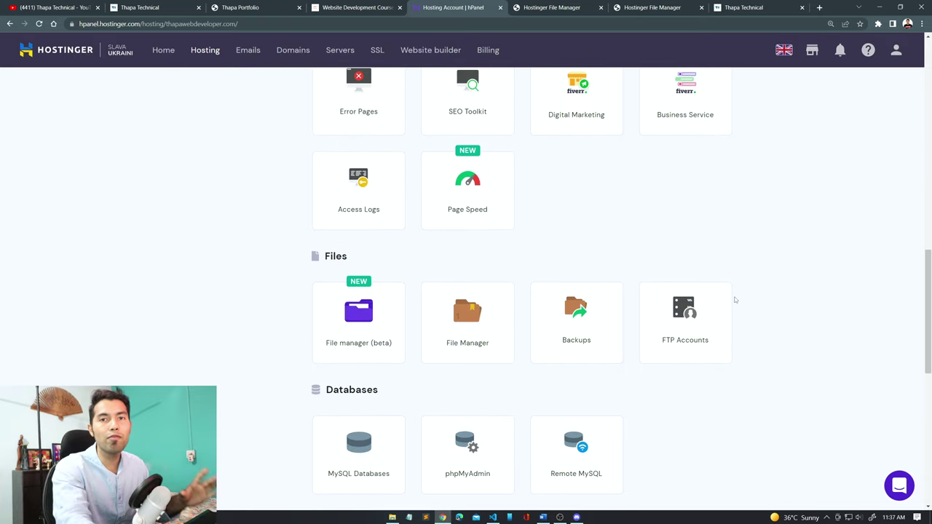
pyautogui.scroll(12, 732, 297)
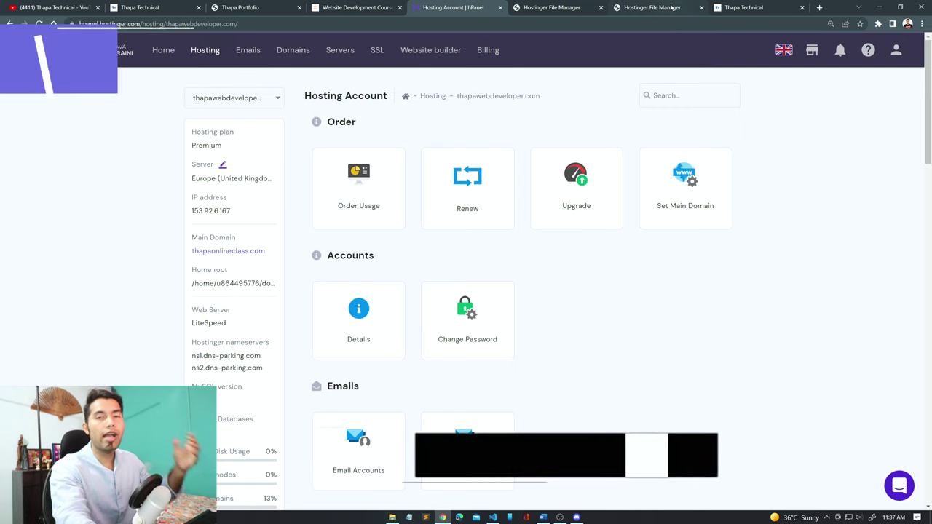
pyautogui.hotkey('ctrl', 'Tab')
pyautogui.hotkey('ctrl', 'Tab')
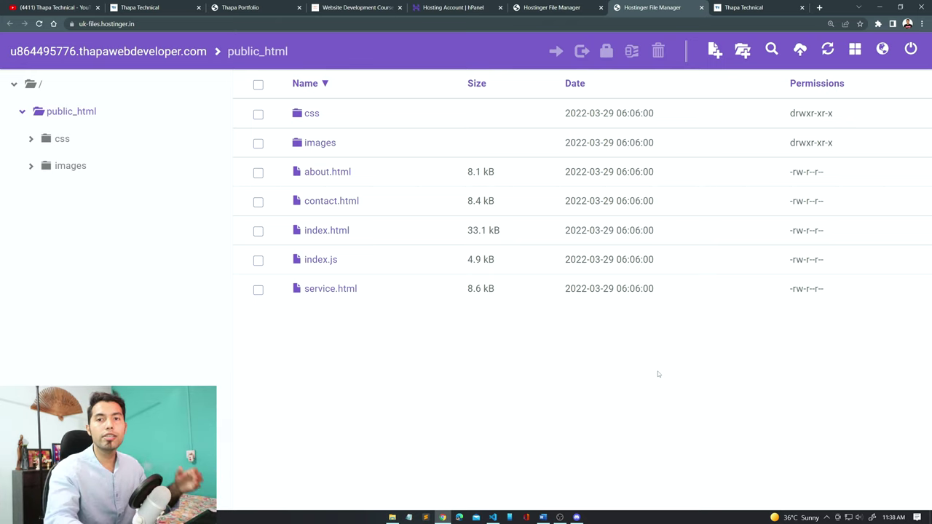
# Look over the portfolio home page on portfoliothapa.netlify.app and return to the thapawebdeveloper.com hosting account page.
pyautogui.click(65, 7)
pyautogui.click(144, 7)
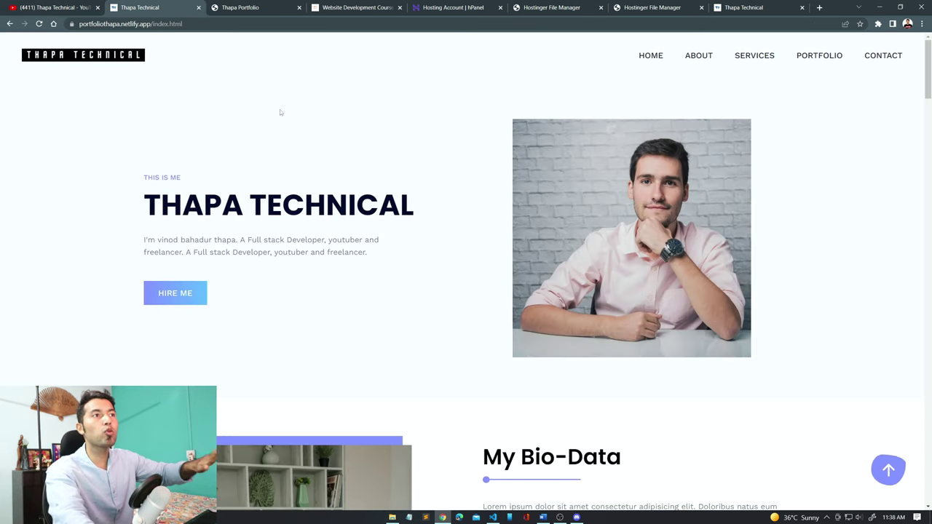
pyautogui.scroll(-7, 437, 308)
pyautogui.scroll(4, 437, 310)
pyautogui.scroll(3, 438, 311)
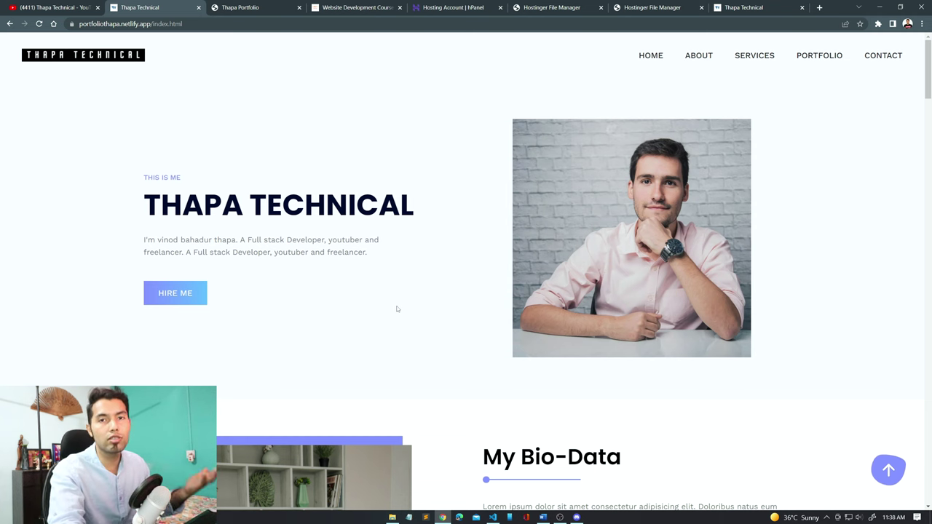
pyautogui.click(449, 7)
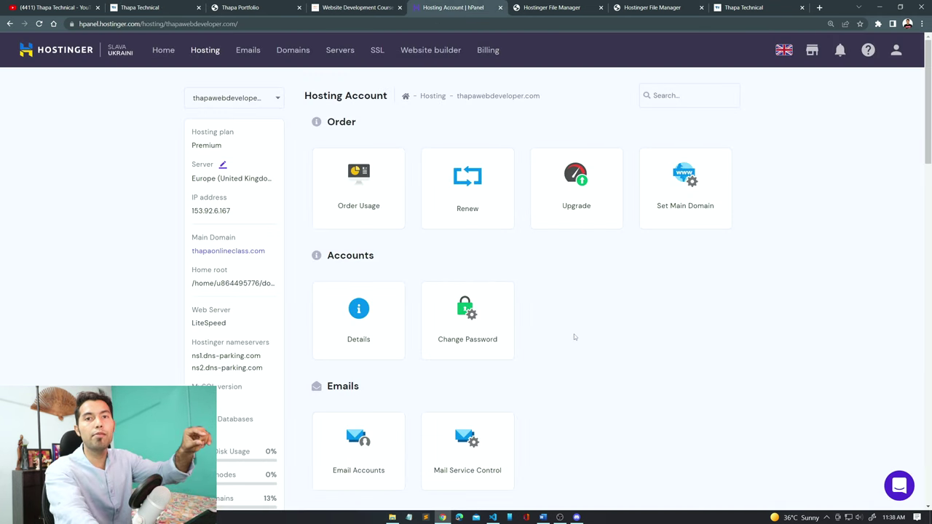